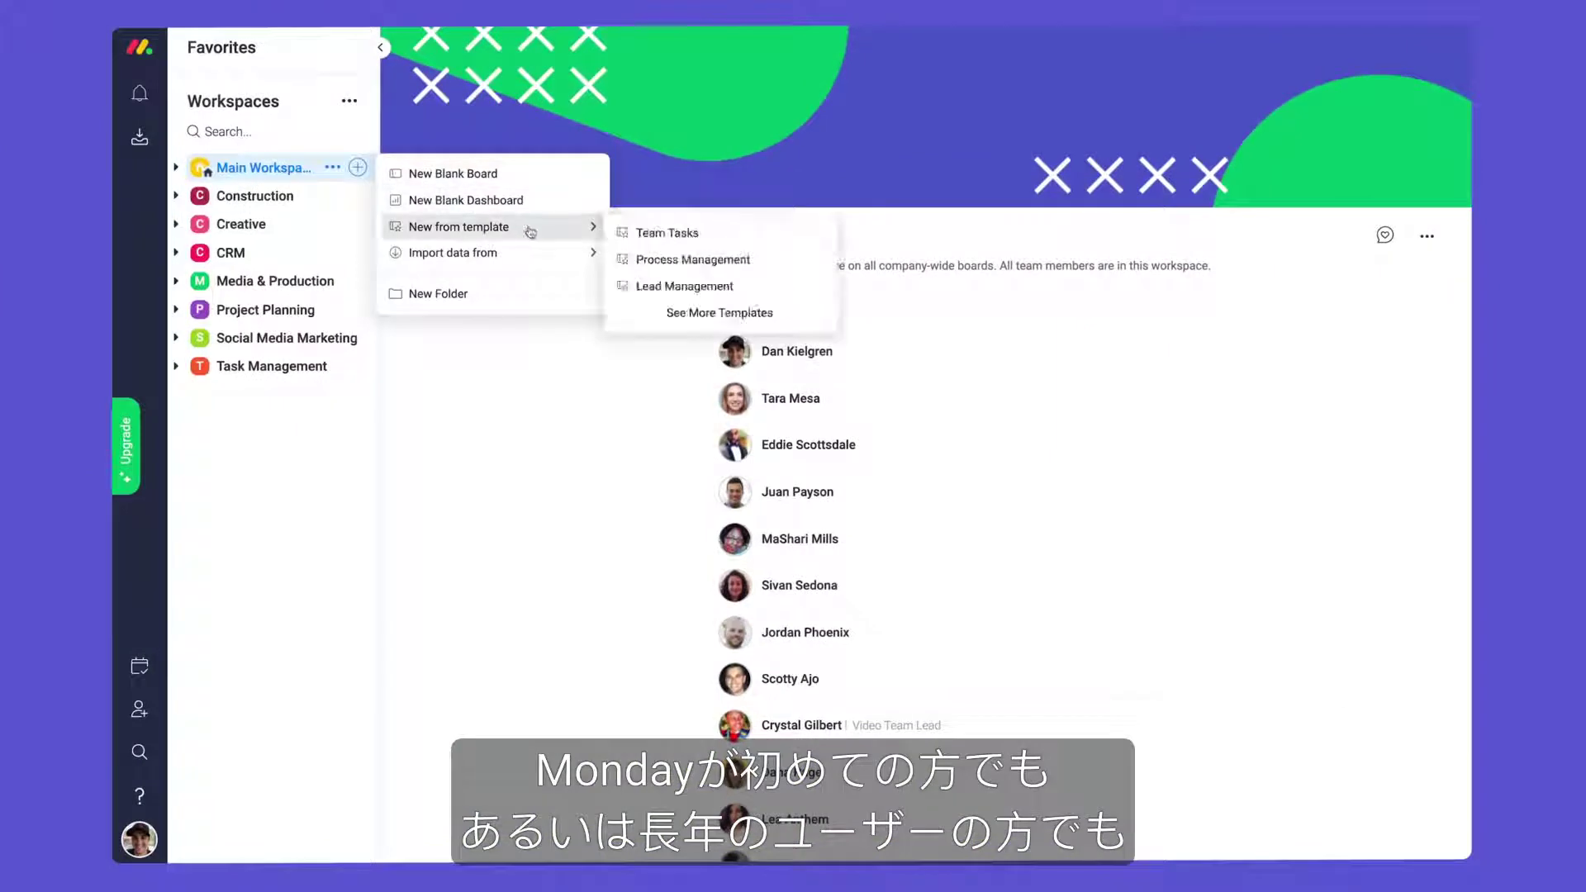
Create a new board from monday.com's Lead Management template
left_click(762, 311)
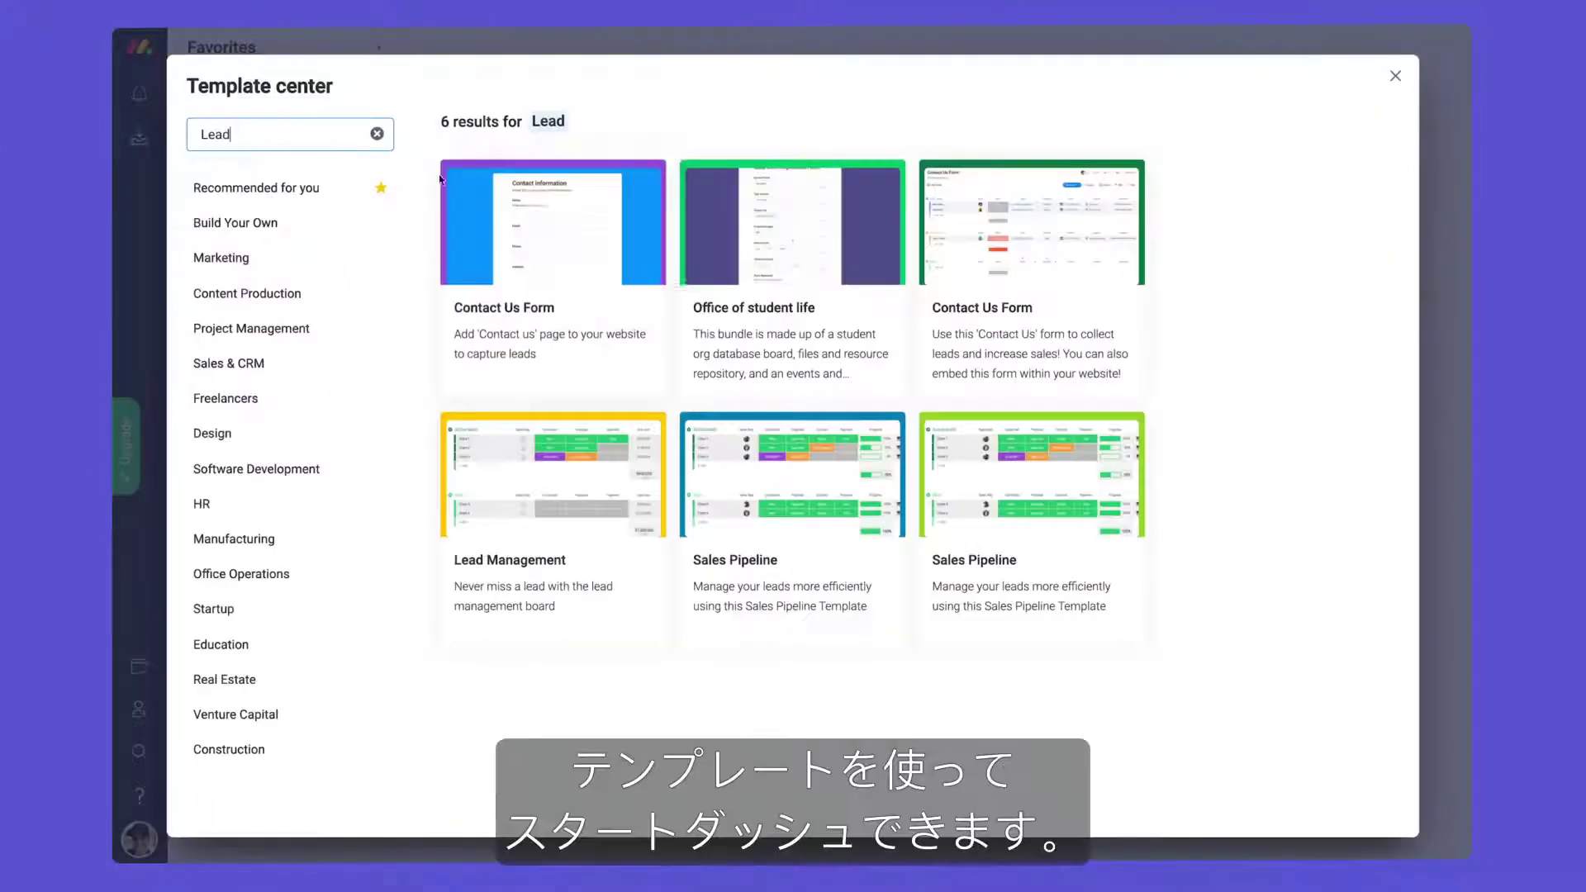
left_click(1104, 305)
left_click(1280, 160)
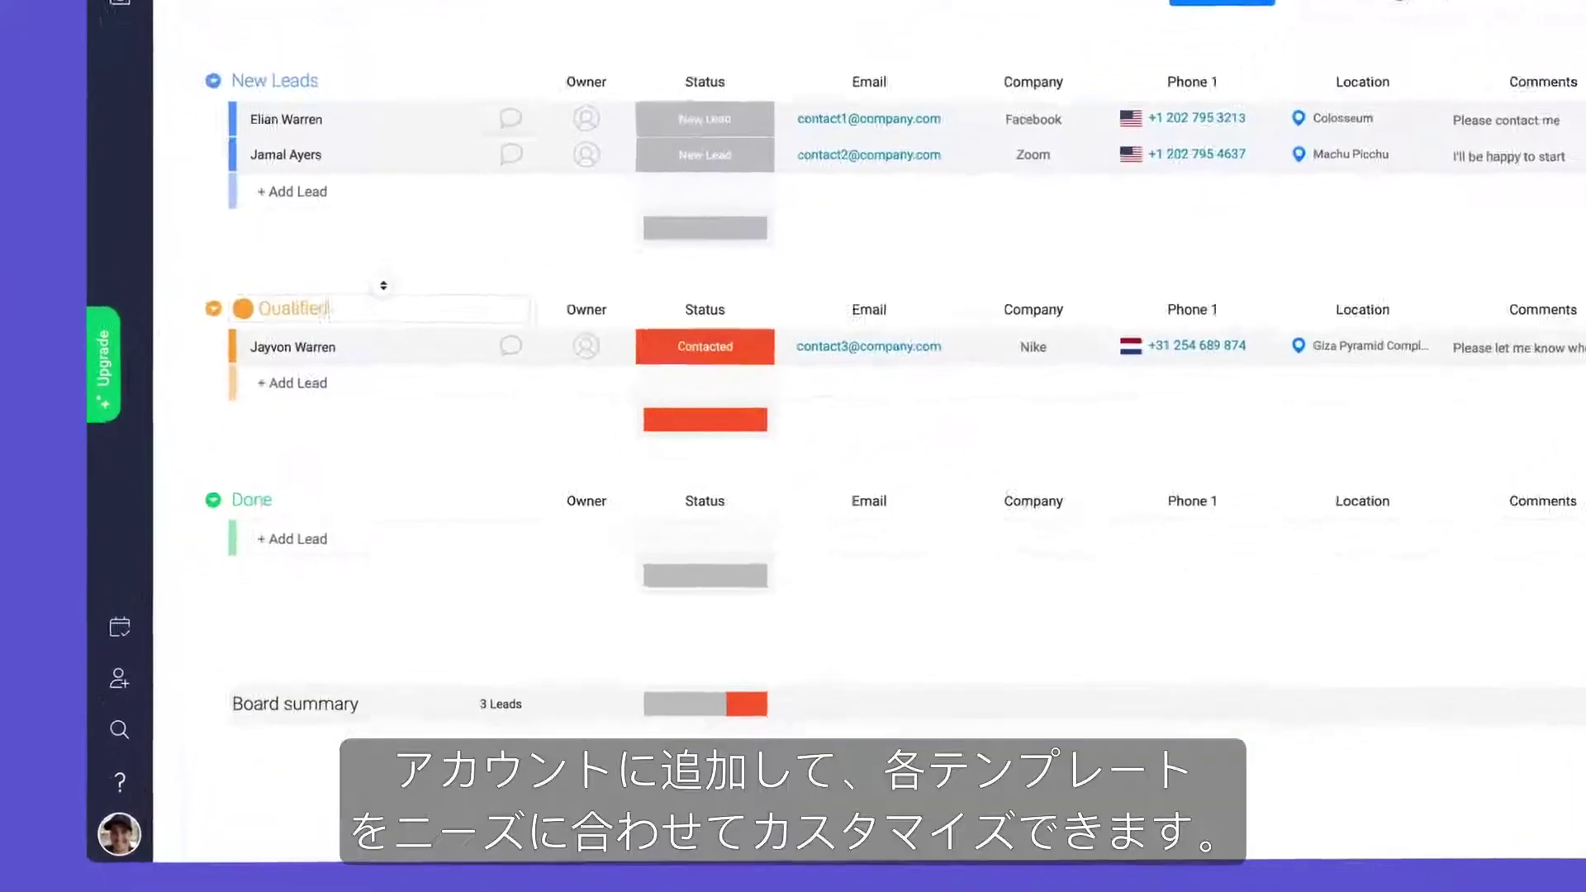
Rename the third group Unqualified, colour it crimson, and colour the Qualified group green
left_click(247, 498)
type("Unqualified")
left_click(239, 383)
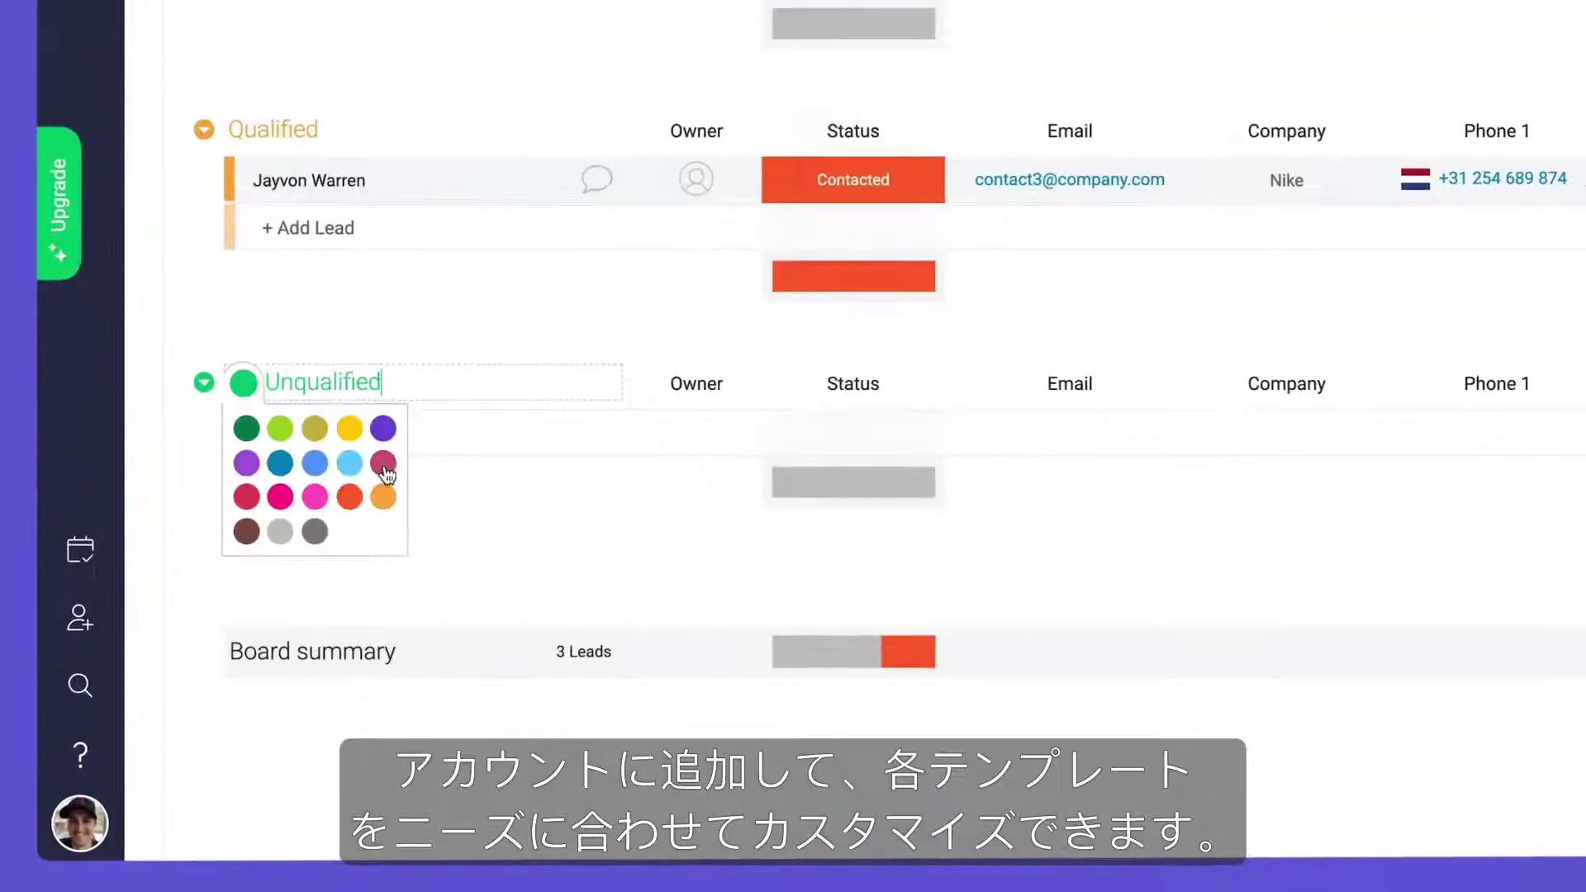
left_click(235, 129)
Rename the Done status label to Qualified
left_click(280, 170)
left_click(852, 179)
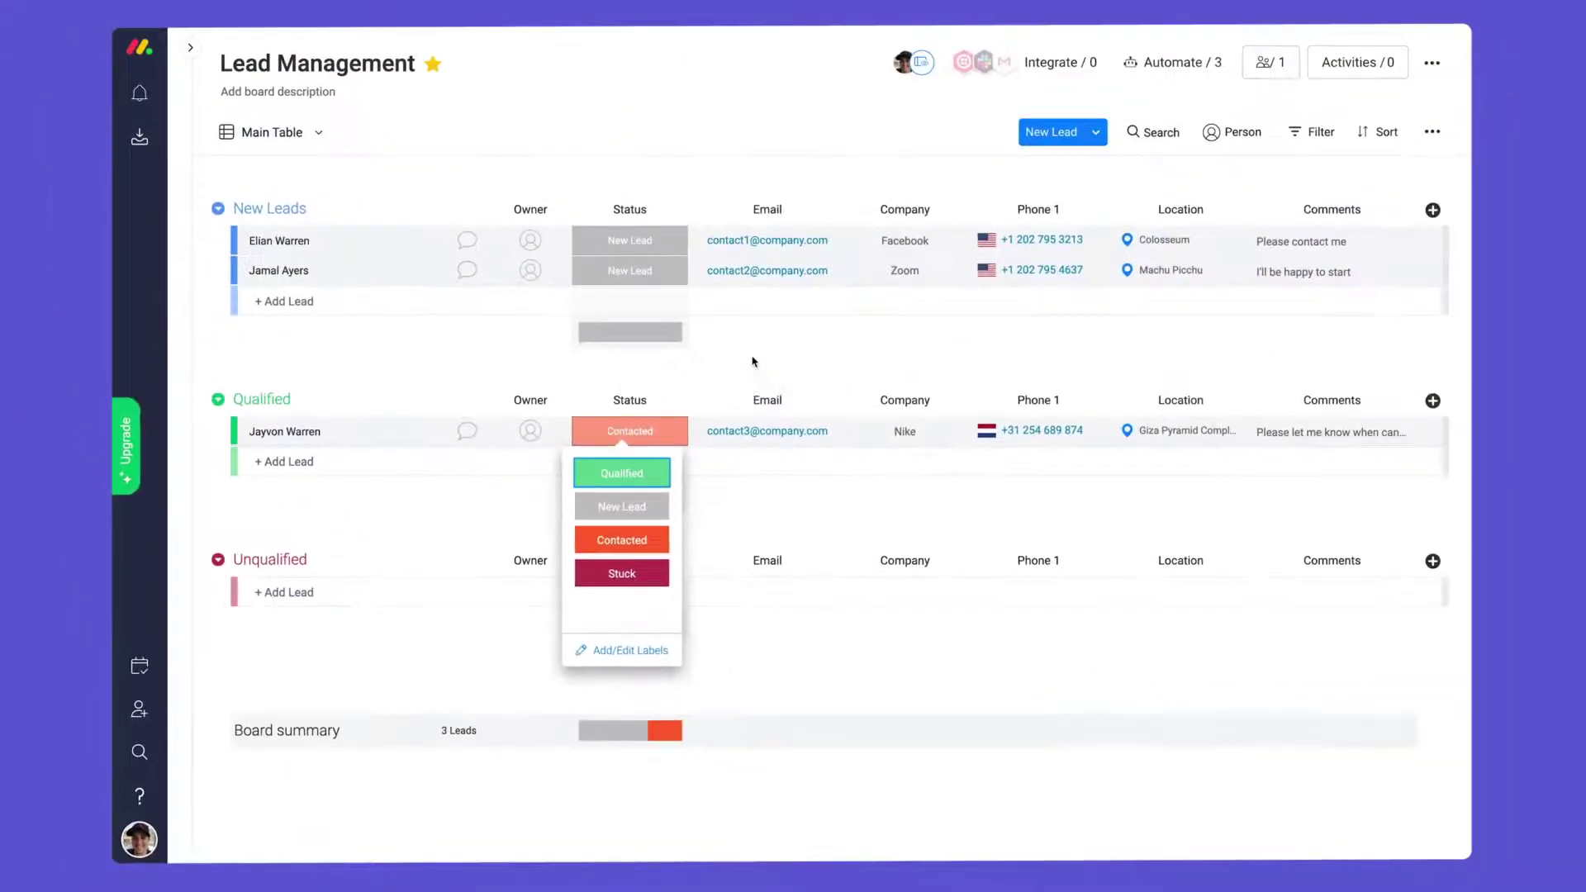
left_click(570, 285)
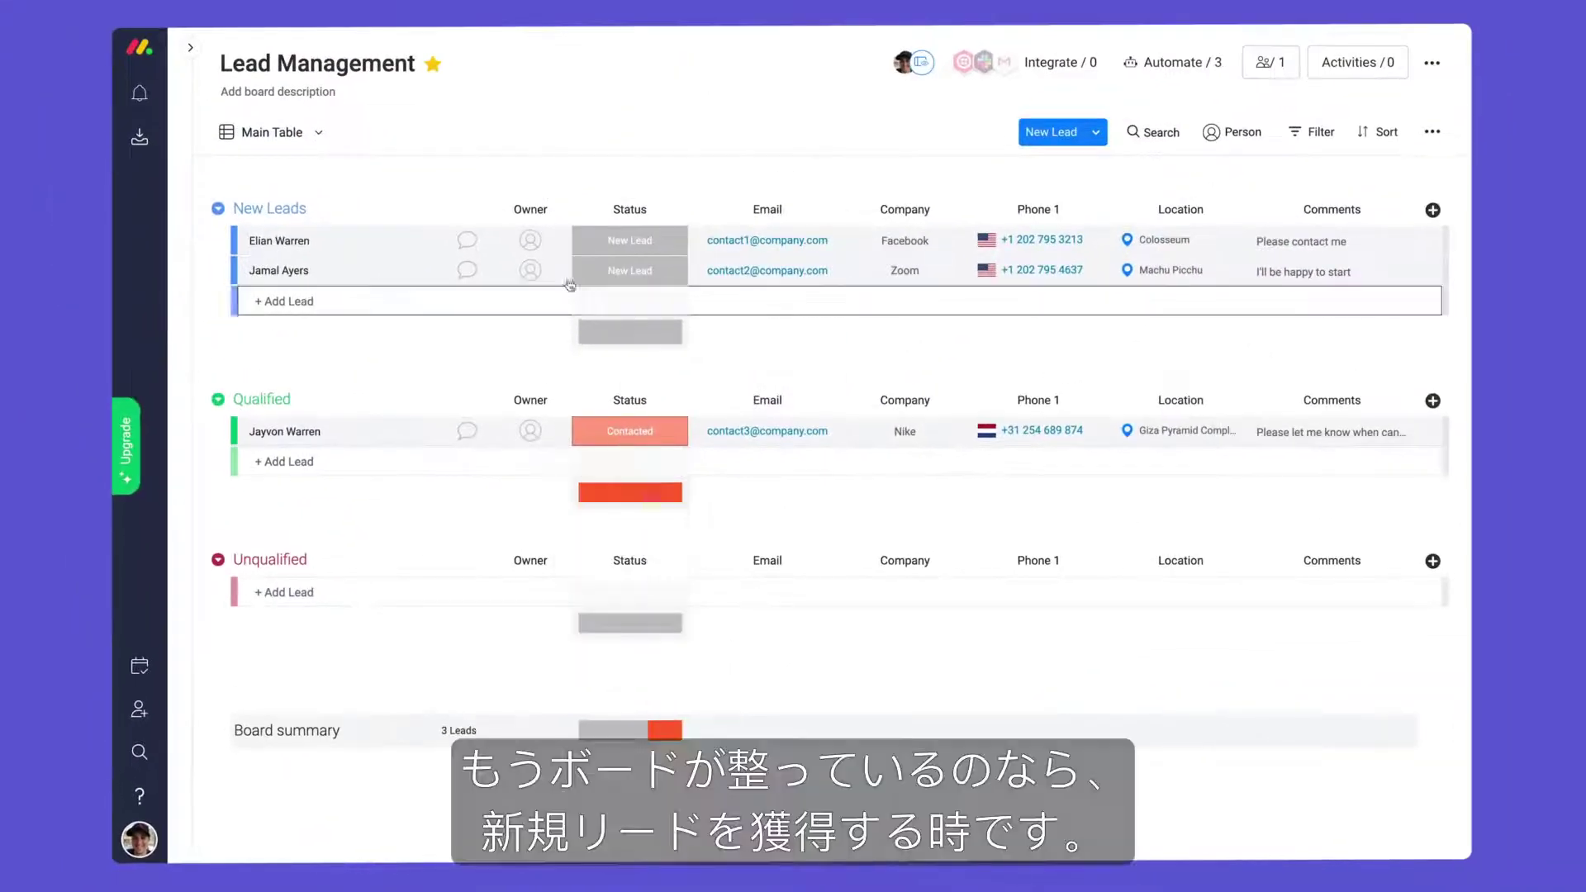
left_click(322, 134)
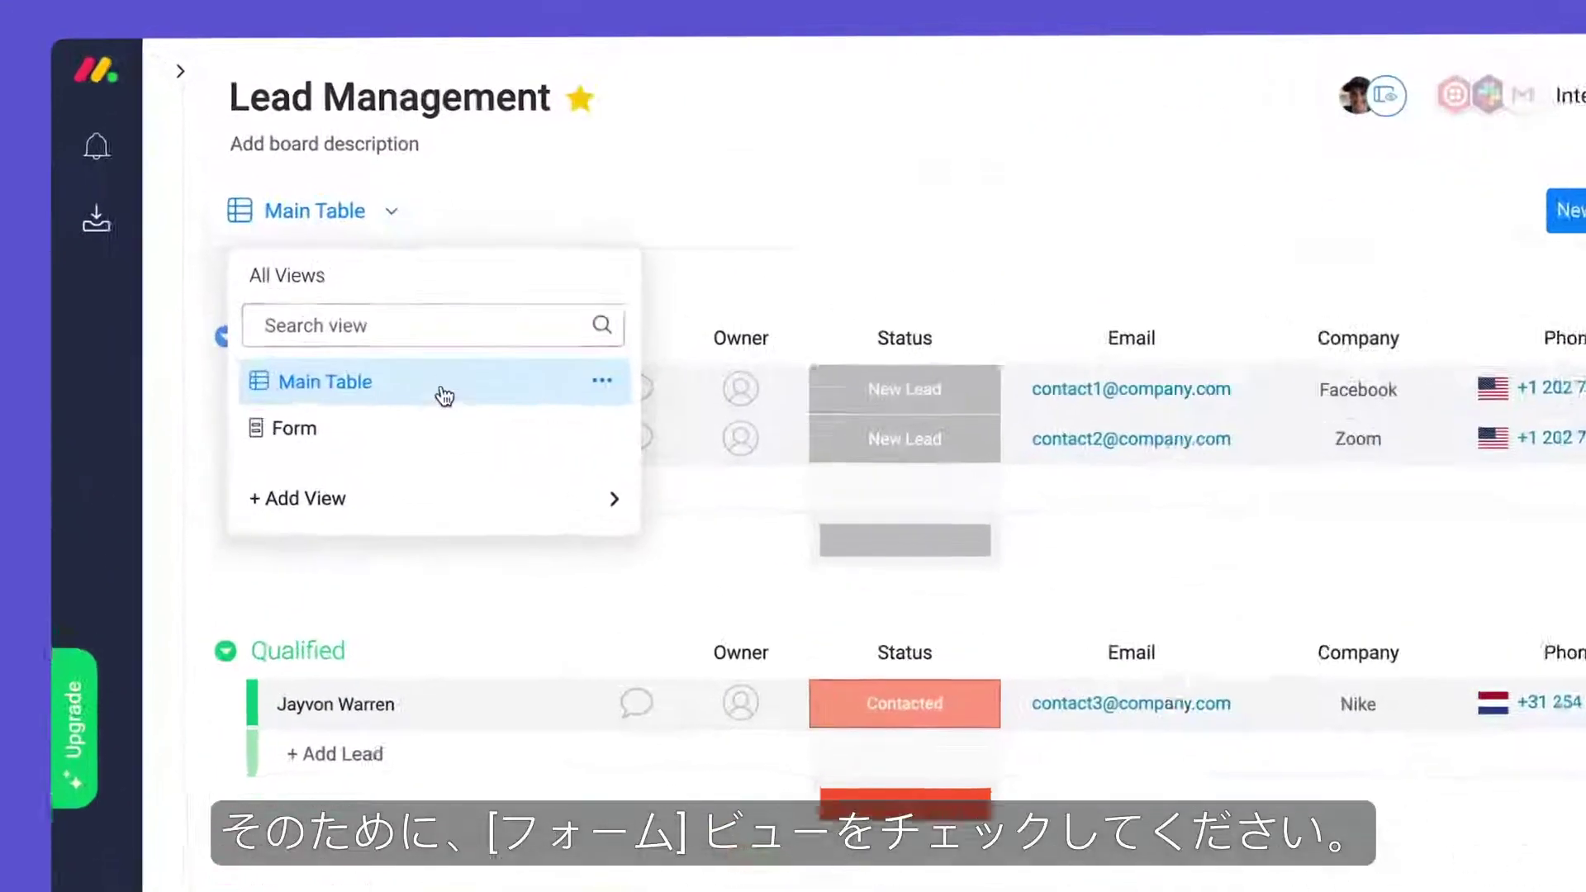
In the form view, title the first field 'Your name' and hide the Status question
left_click(380, 421)
left_click(659, 418)
type("Your name")
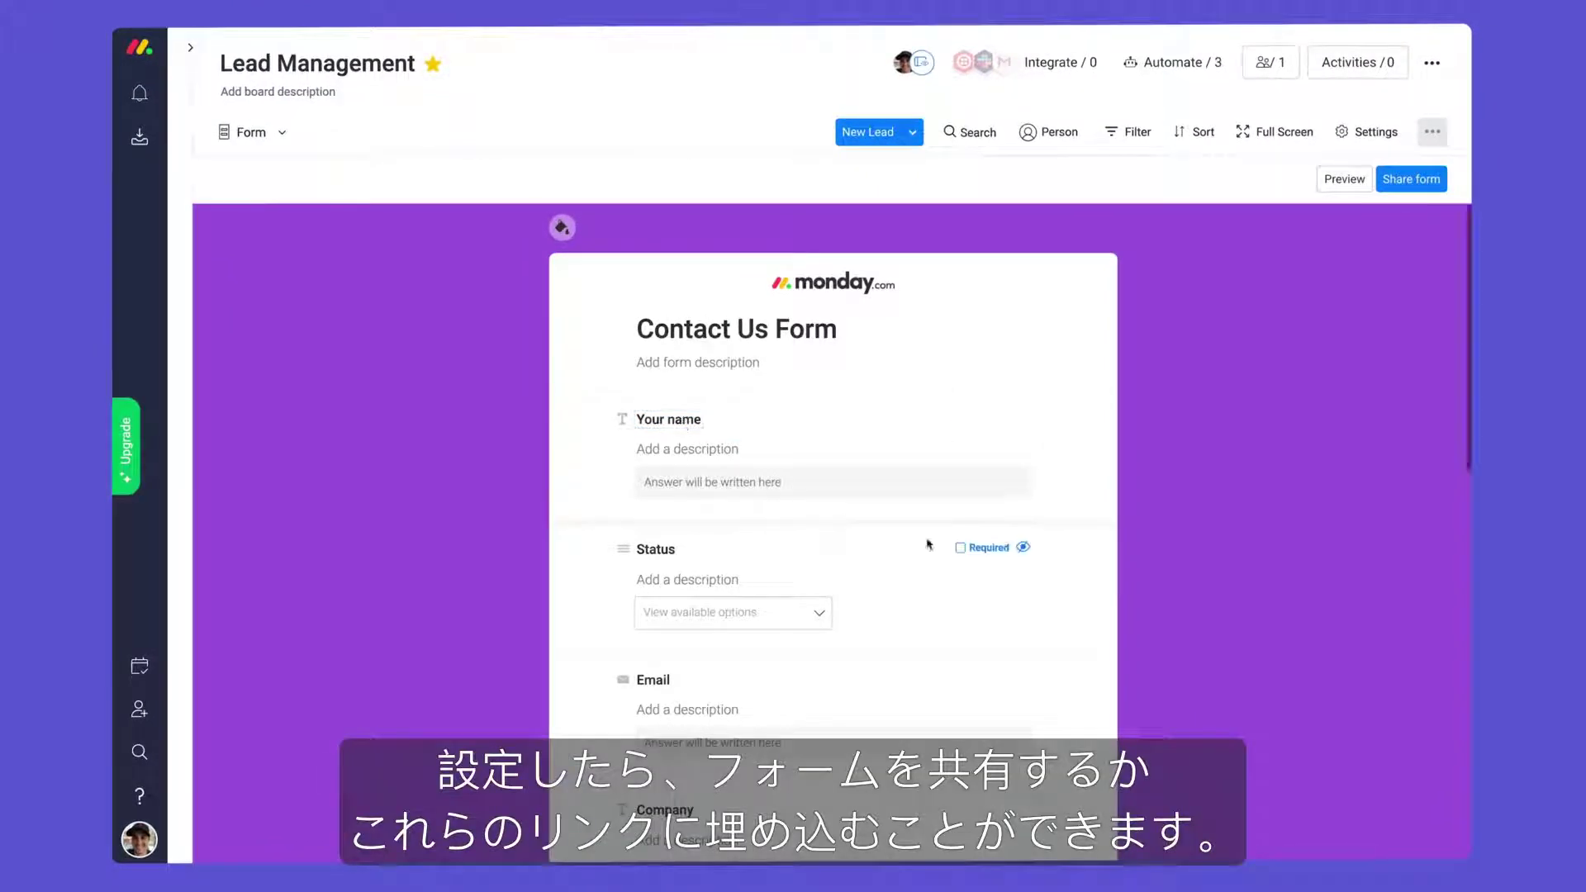
left_click(1024, 549)
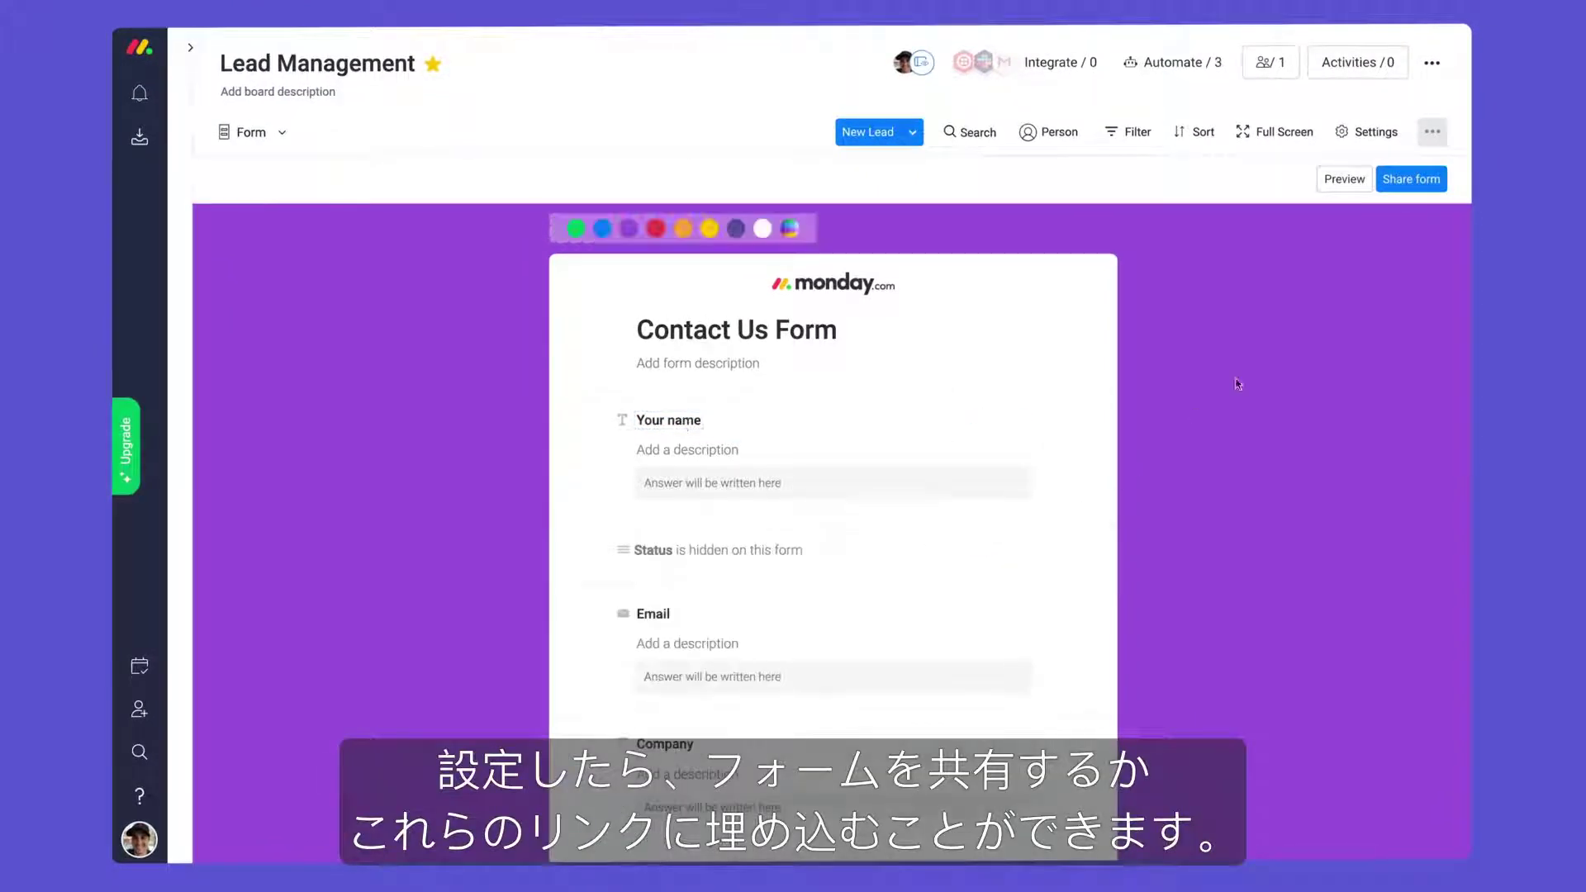
Share the Contact Us form and submit a test entry
left_click(1431, 177)
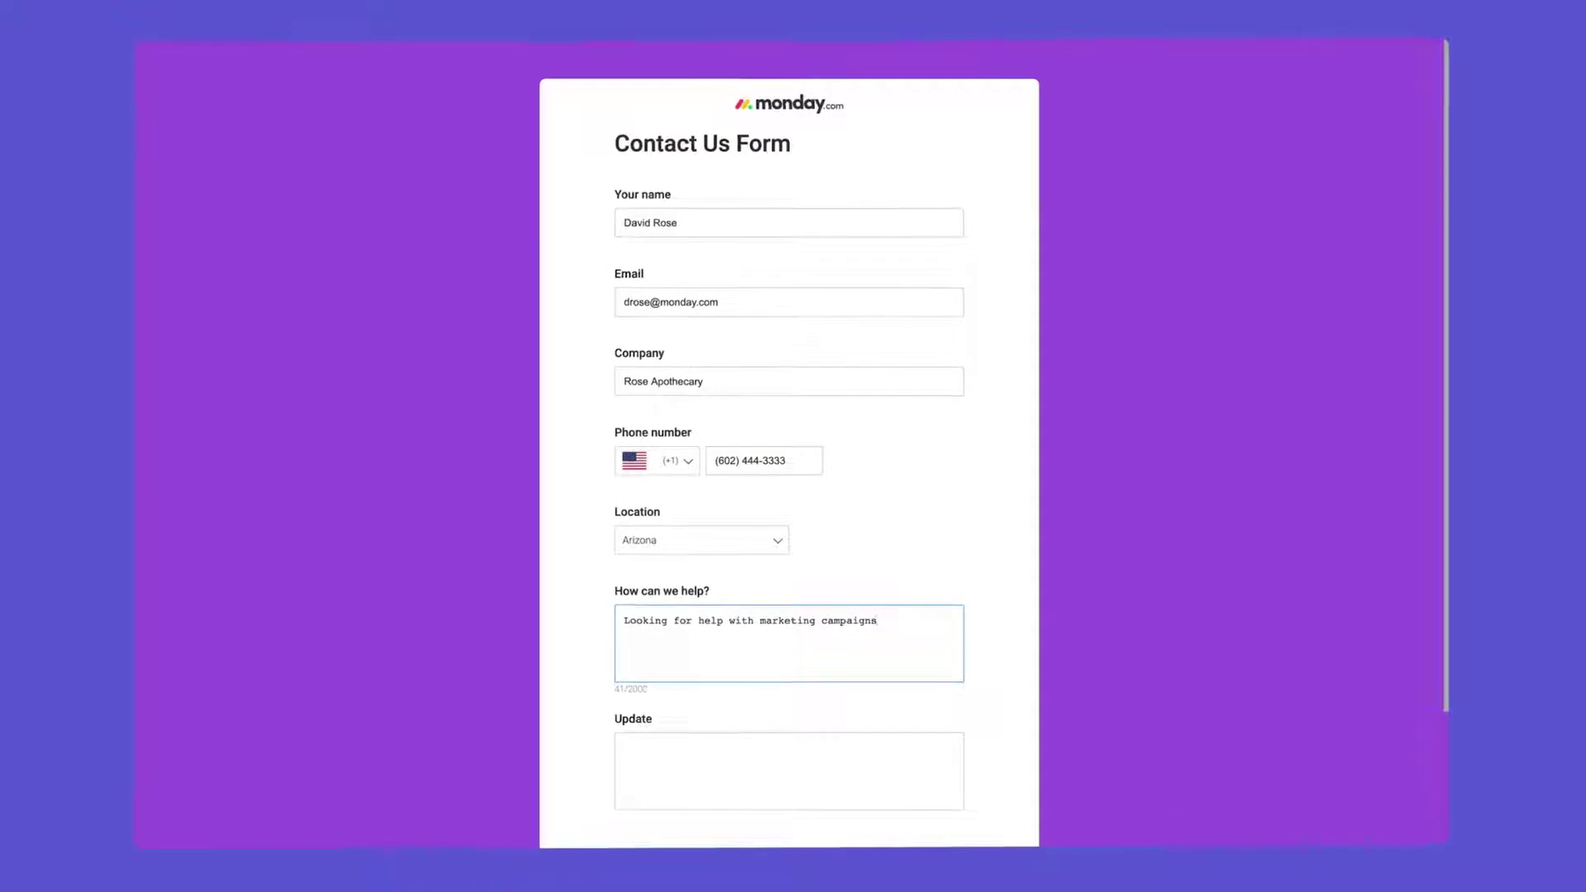
scroll(793, 446, "down", 5)
left_click(805, 703)
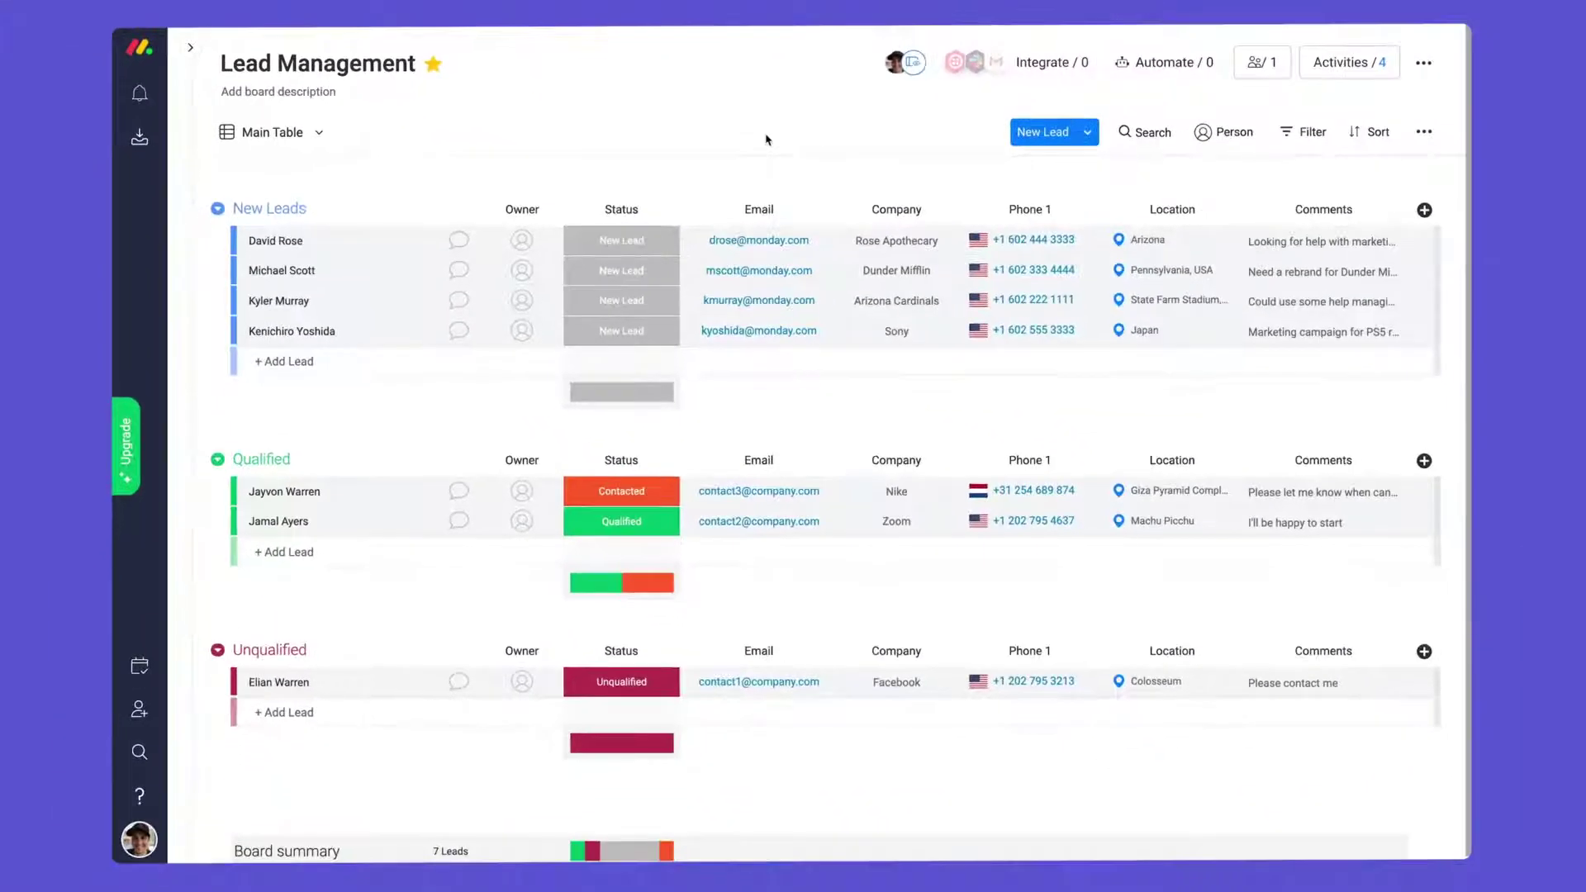
left_click(1151, 70)
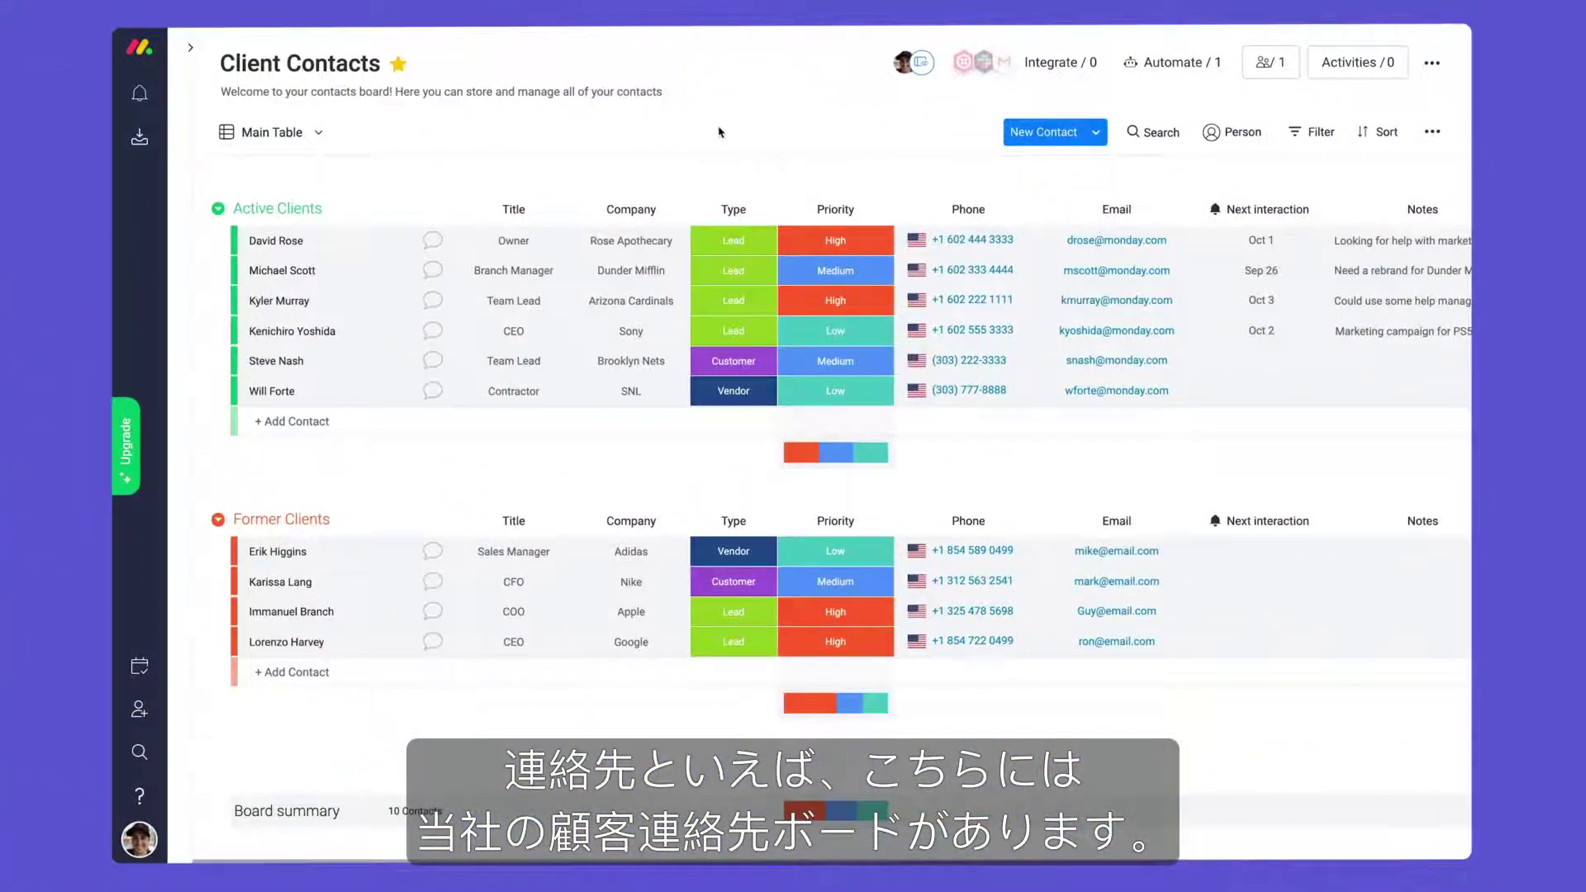
Add a Files column named Contracts to the right of the Company column
left_click(429, 242)
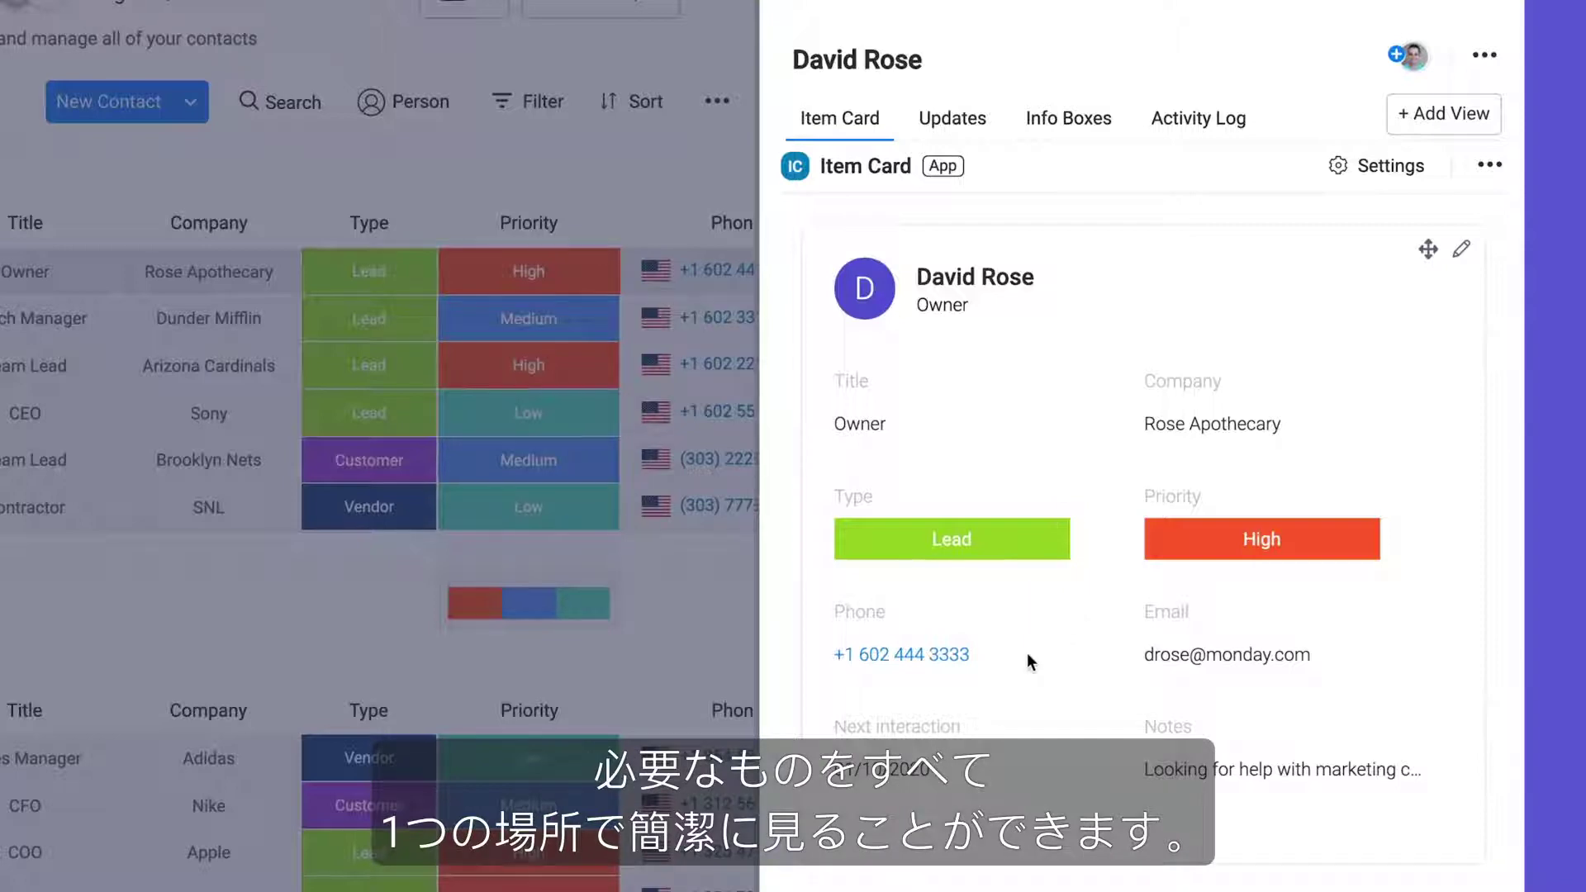
left_click(975, 33)
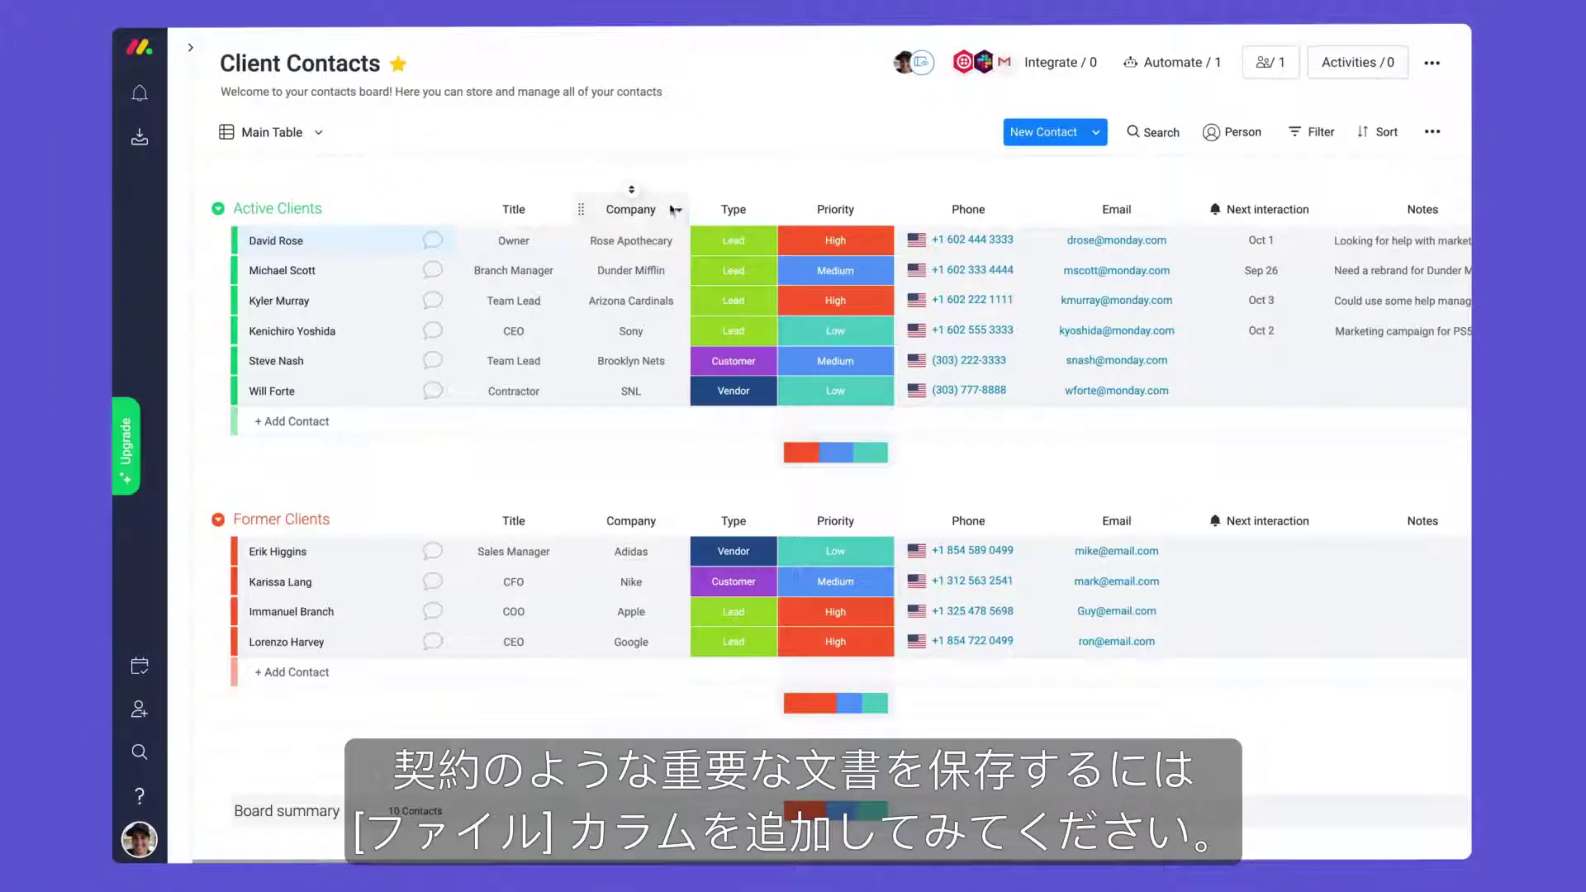
left_click(674, 210)
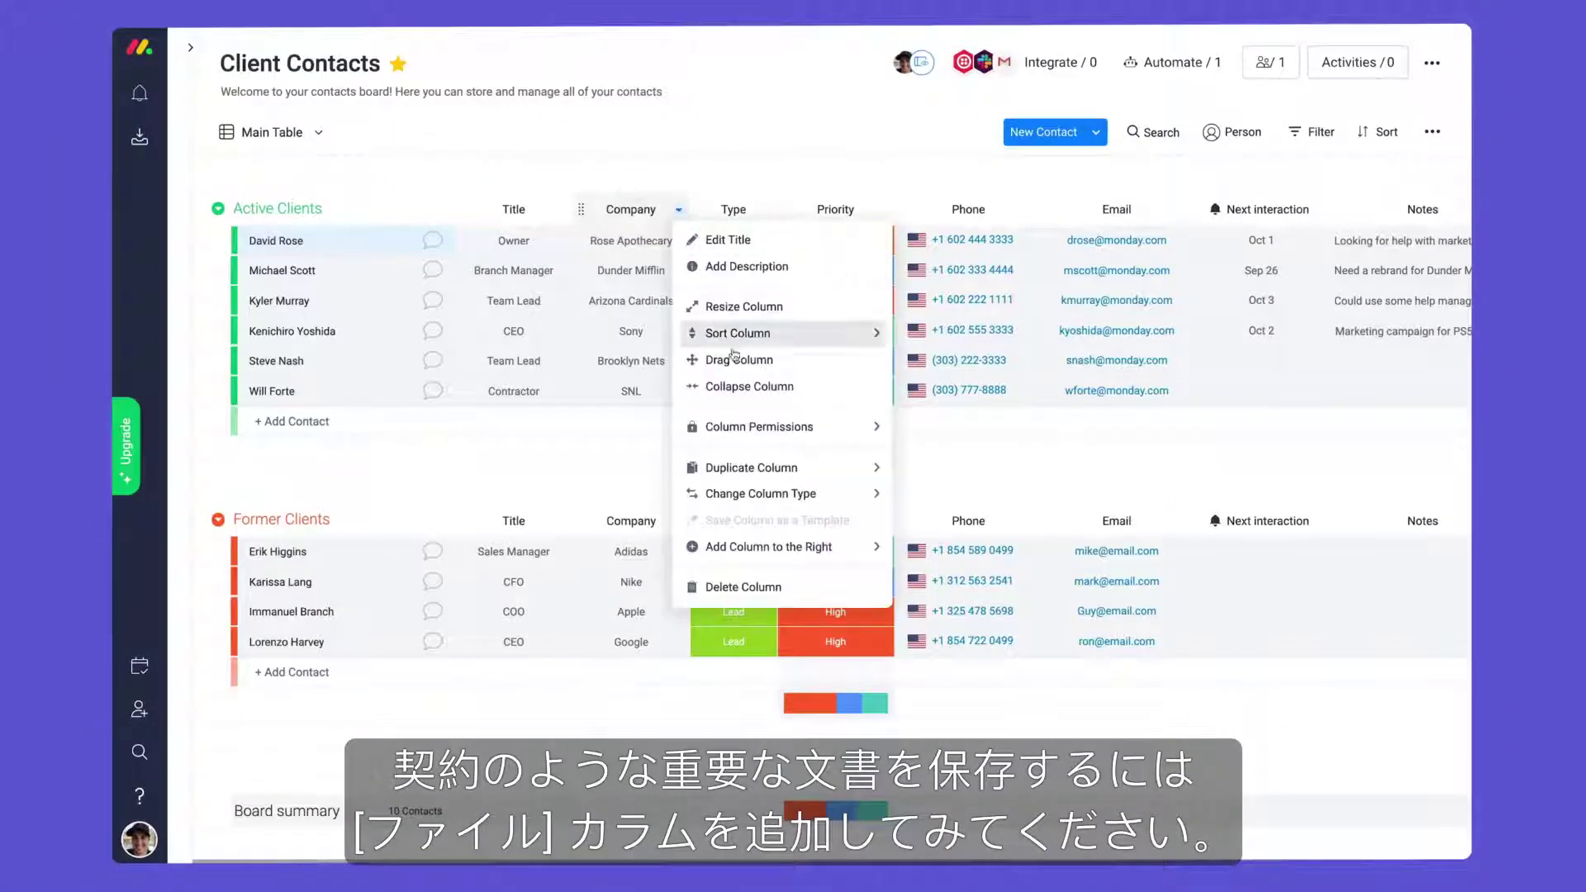
mouse_move(841, 552)
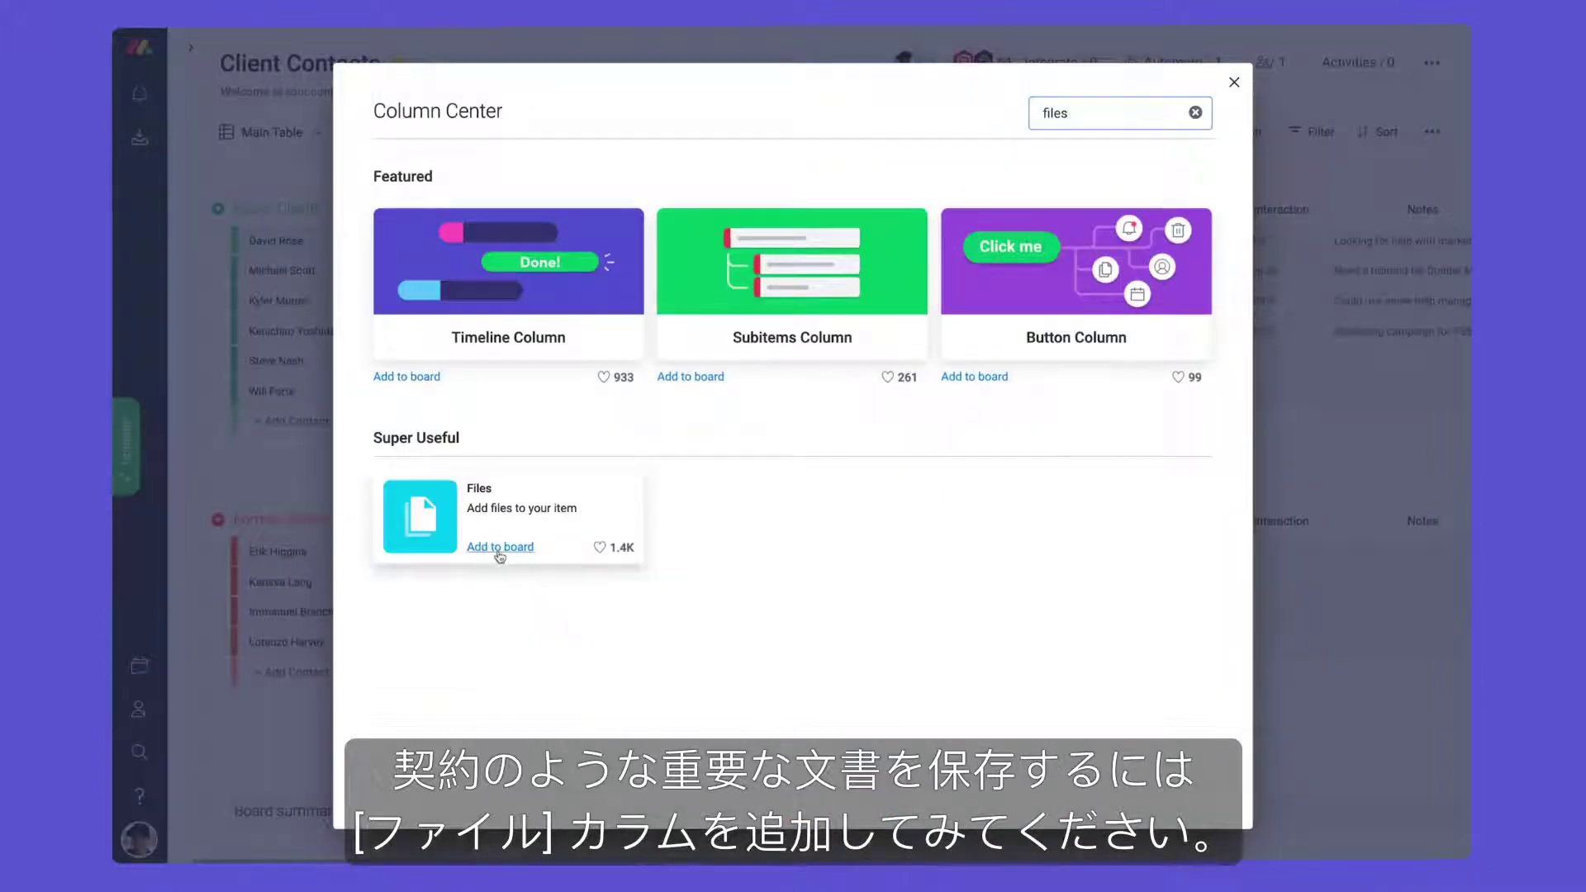
left_click(500, 547)
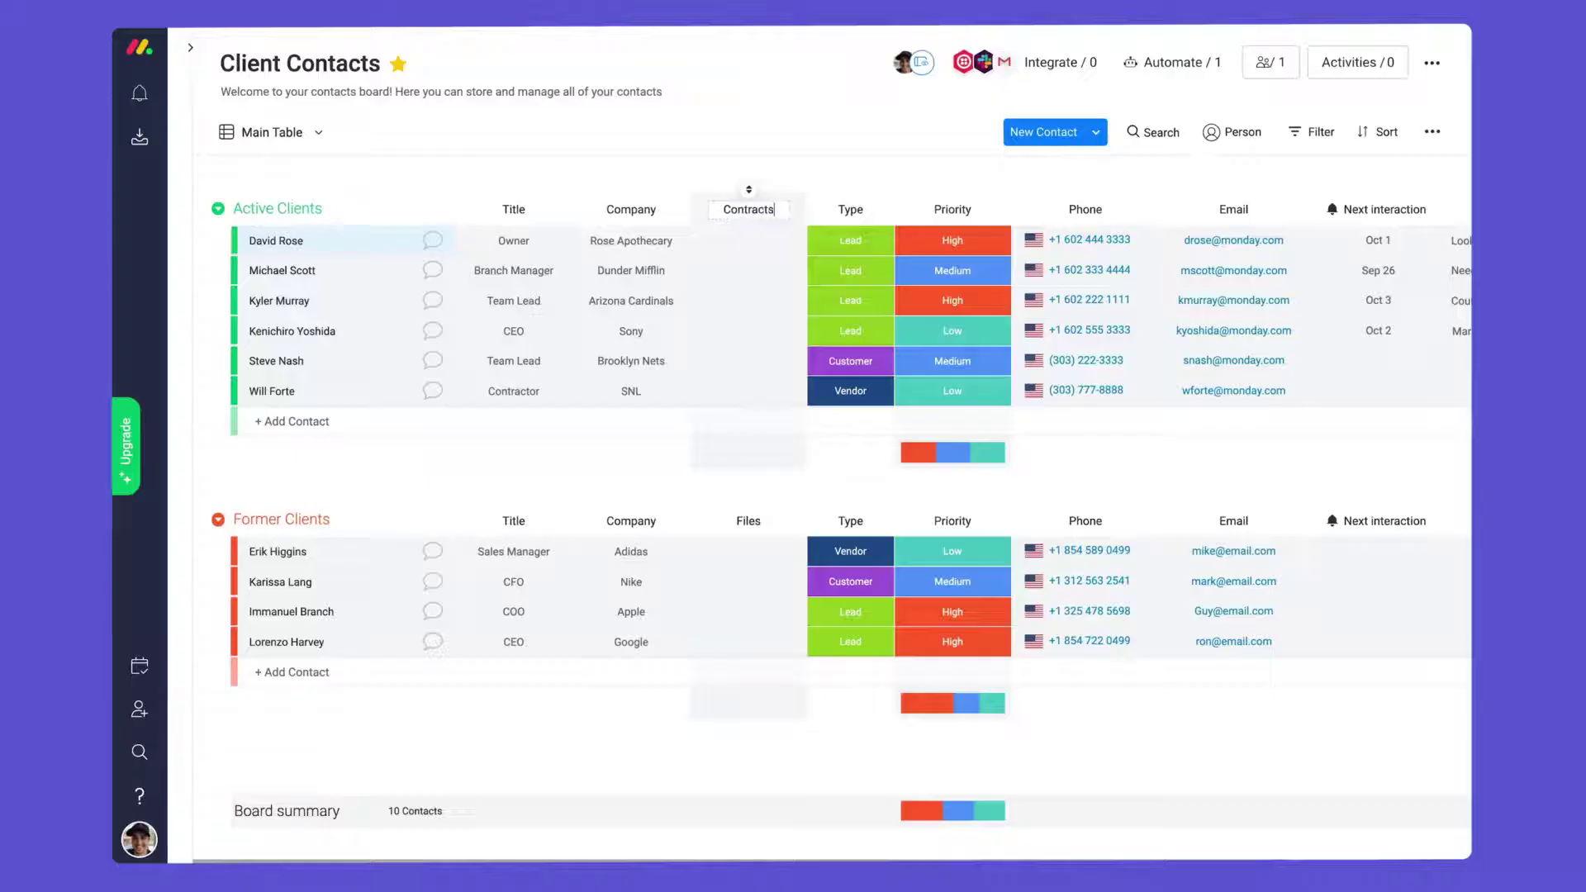
key("Return")
Upload the contract PDF from the computer into the first client's Contracts cell
left_click(762, 244)
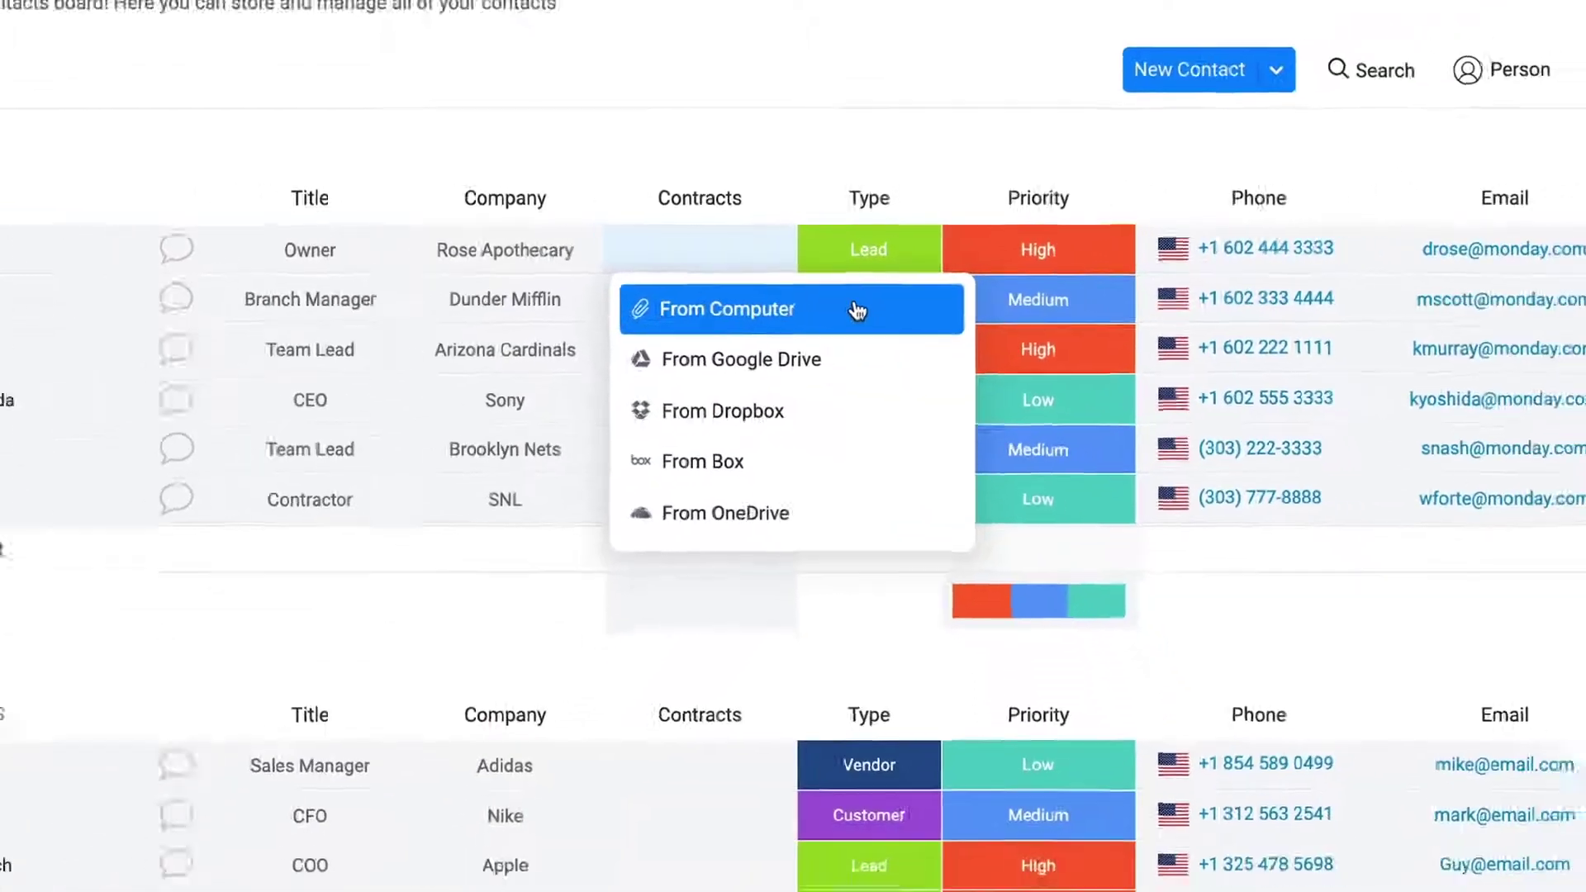
left_click(865, 342)
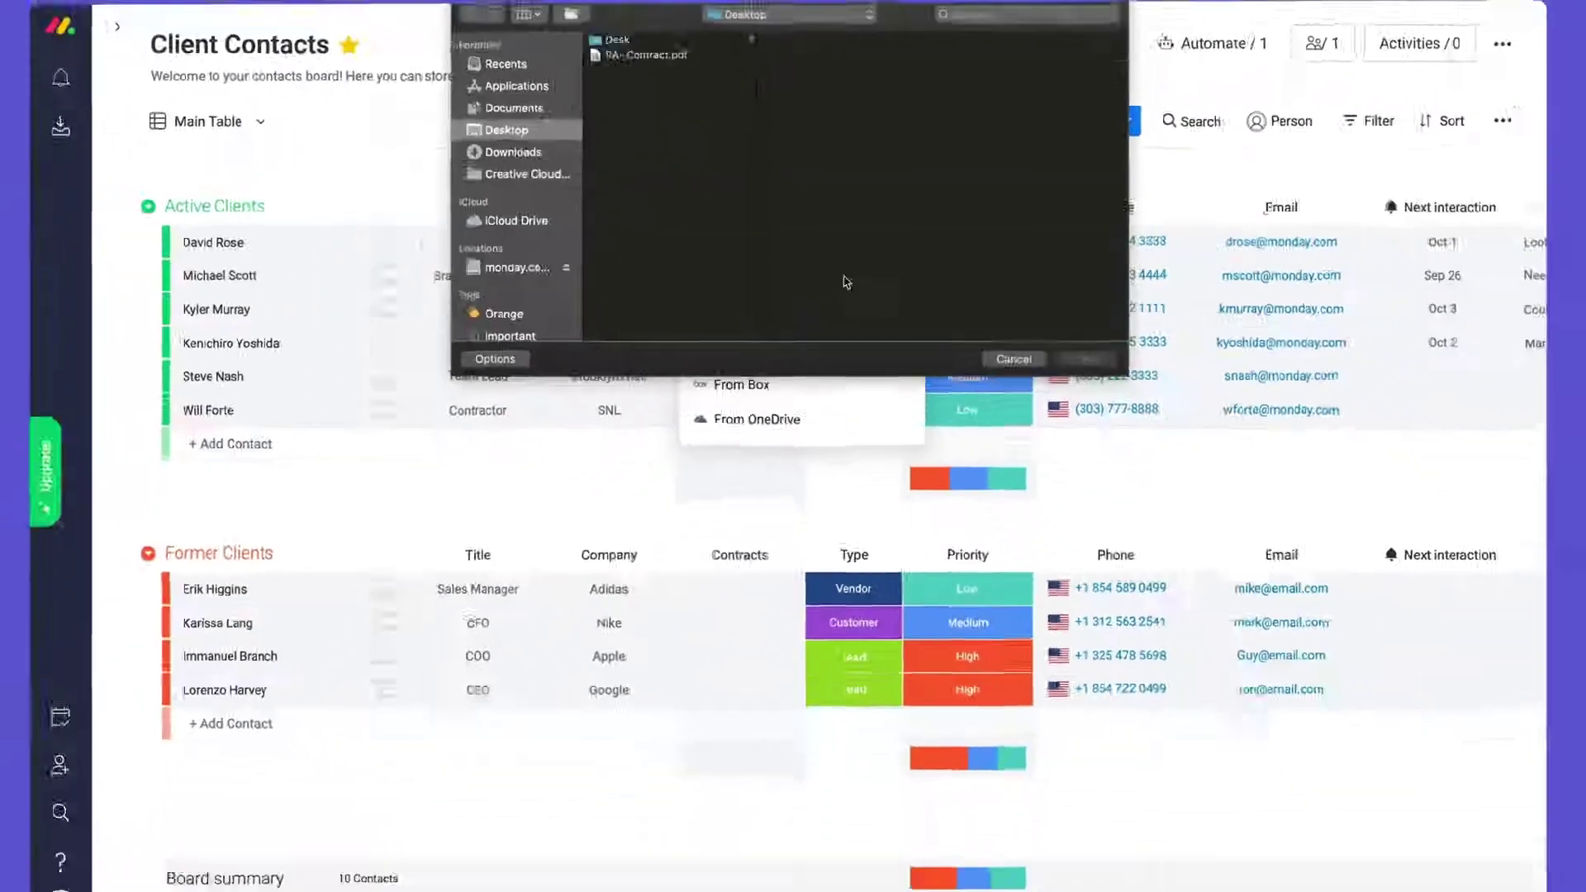
left_click(646, 54)
left_click(1087, 358)
Connect the first active client to its $100,000 In Progress Sales Pipeline deal
scroll(759, 164, "right", 10)
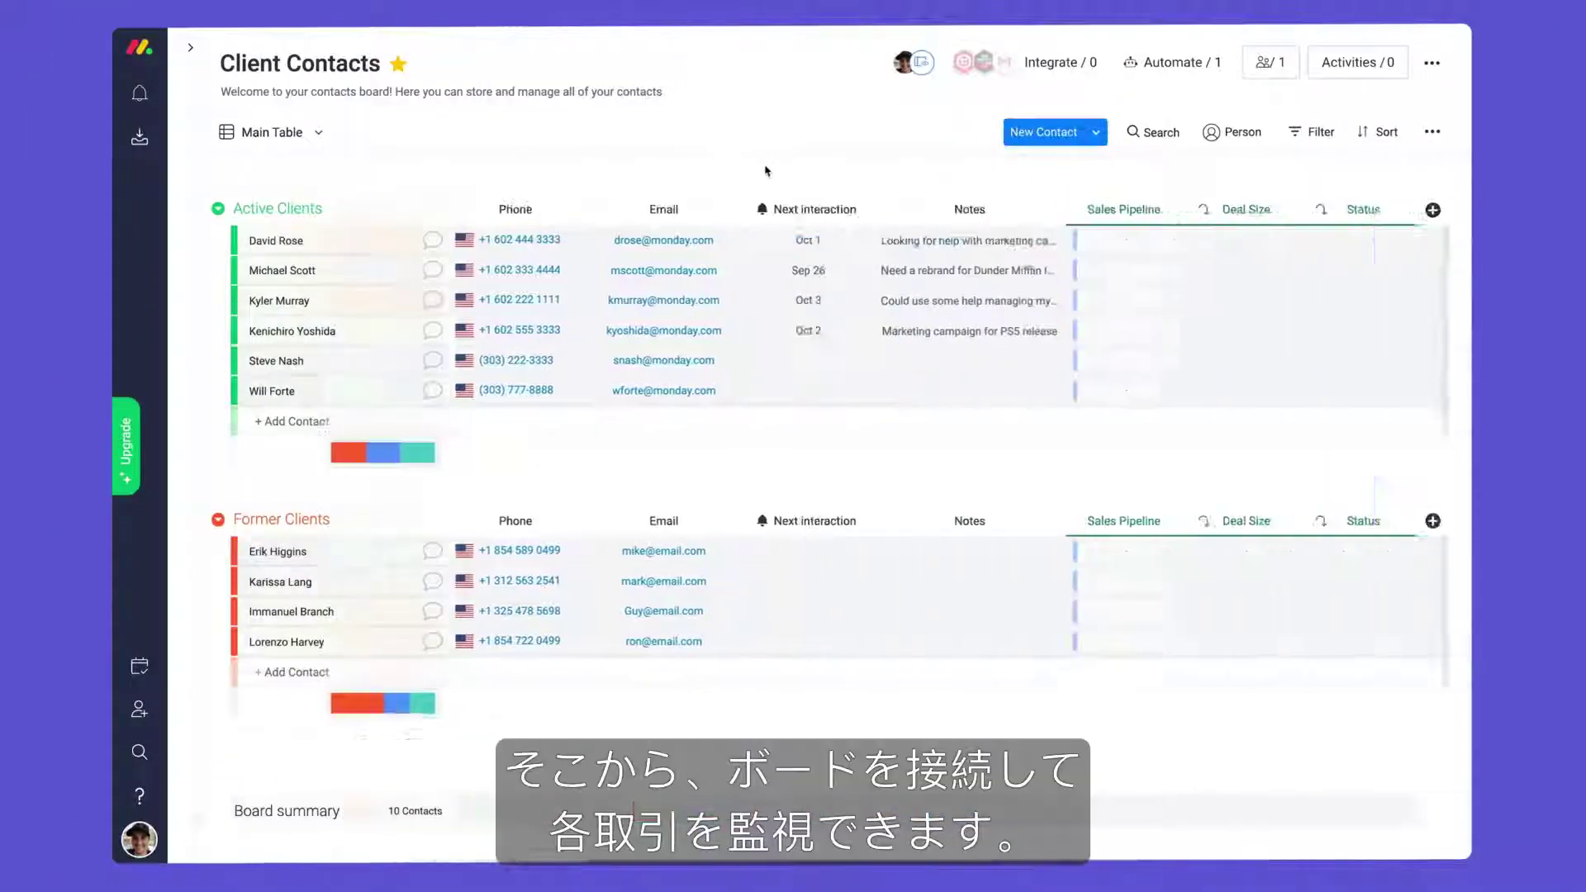
left_click(1094, 240)
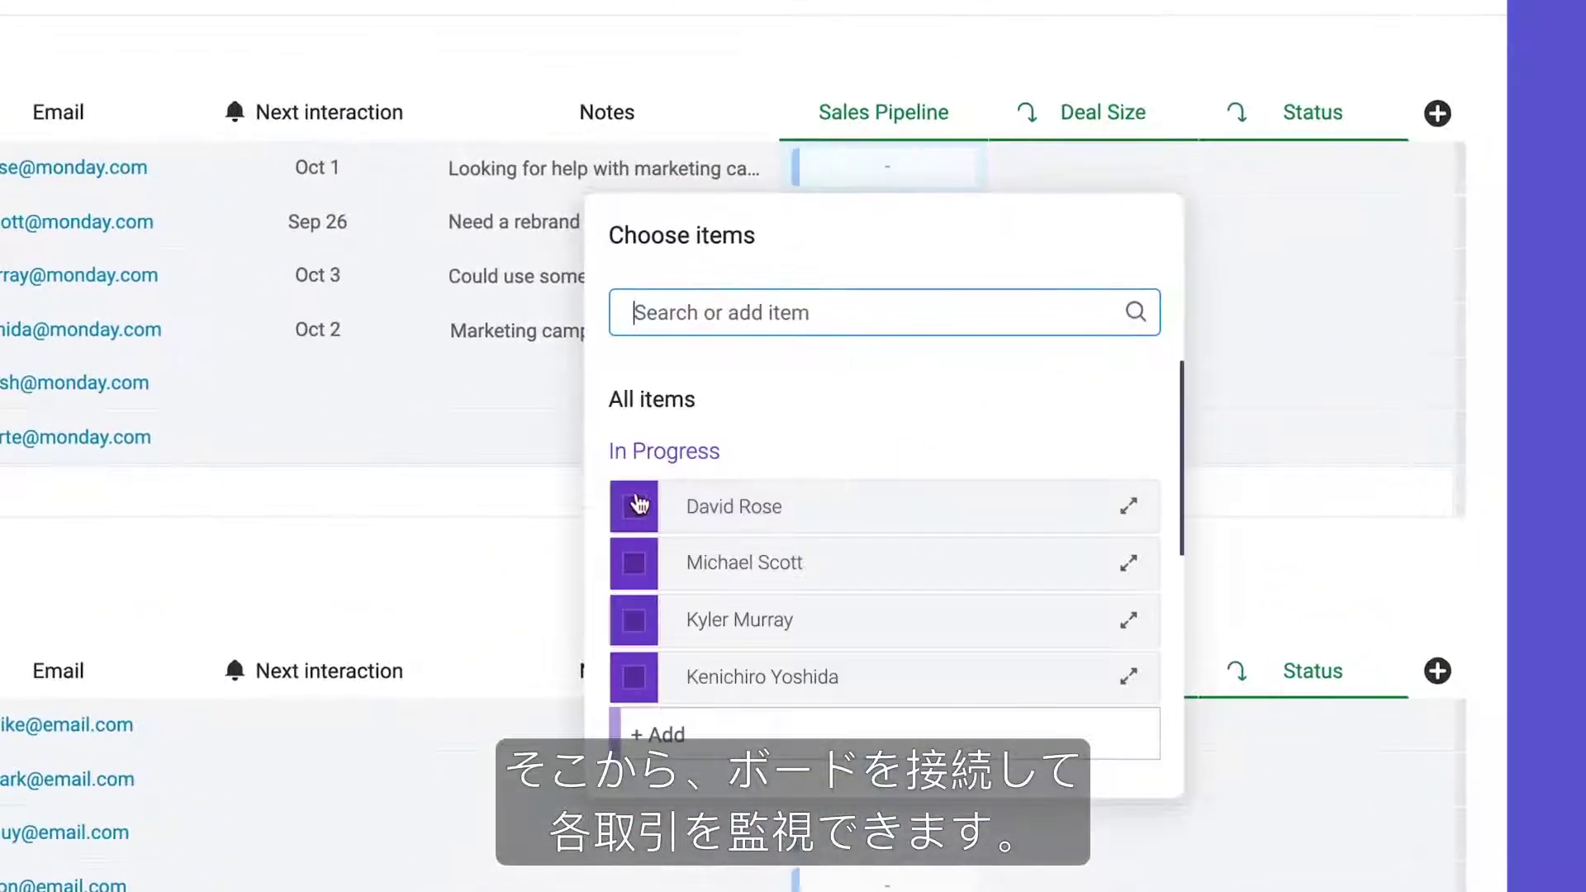
left_click(639, 503)
left_click(651, 54)
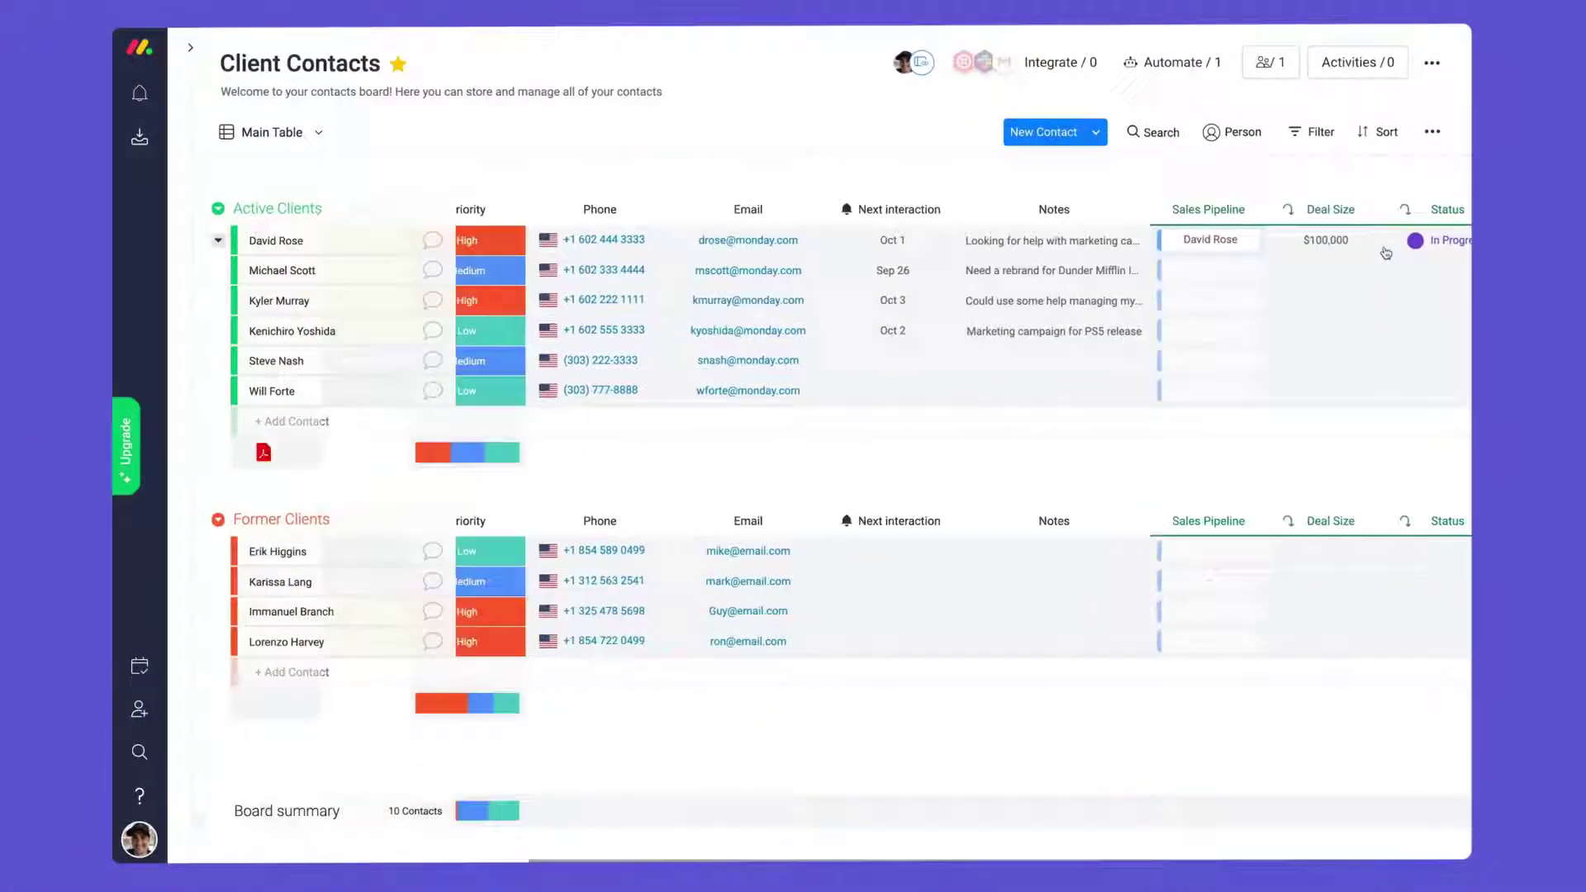
scroll(1385, 251, "left", 5)
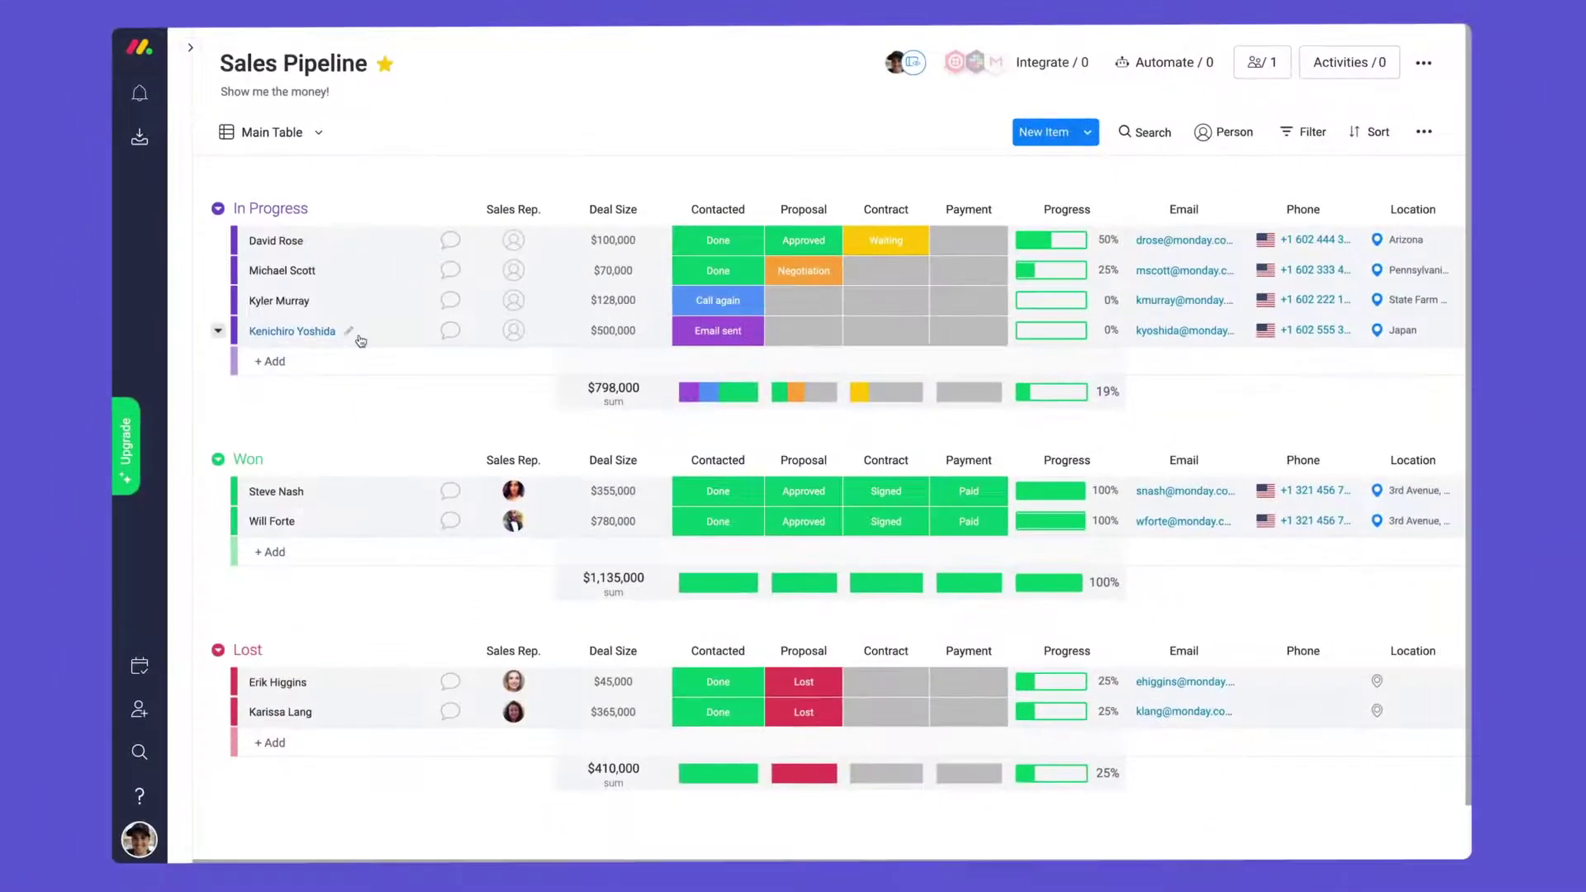
Add the Gmail email automation recipe to the Sales Pipeline board
left_click(1044, 66)
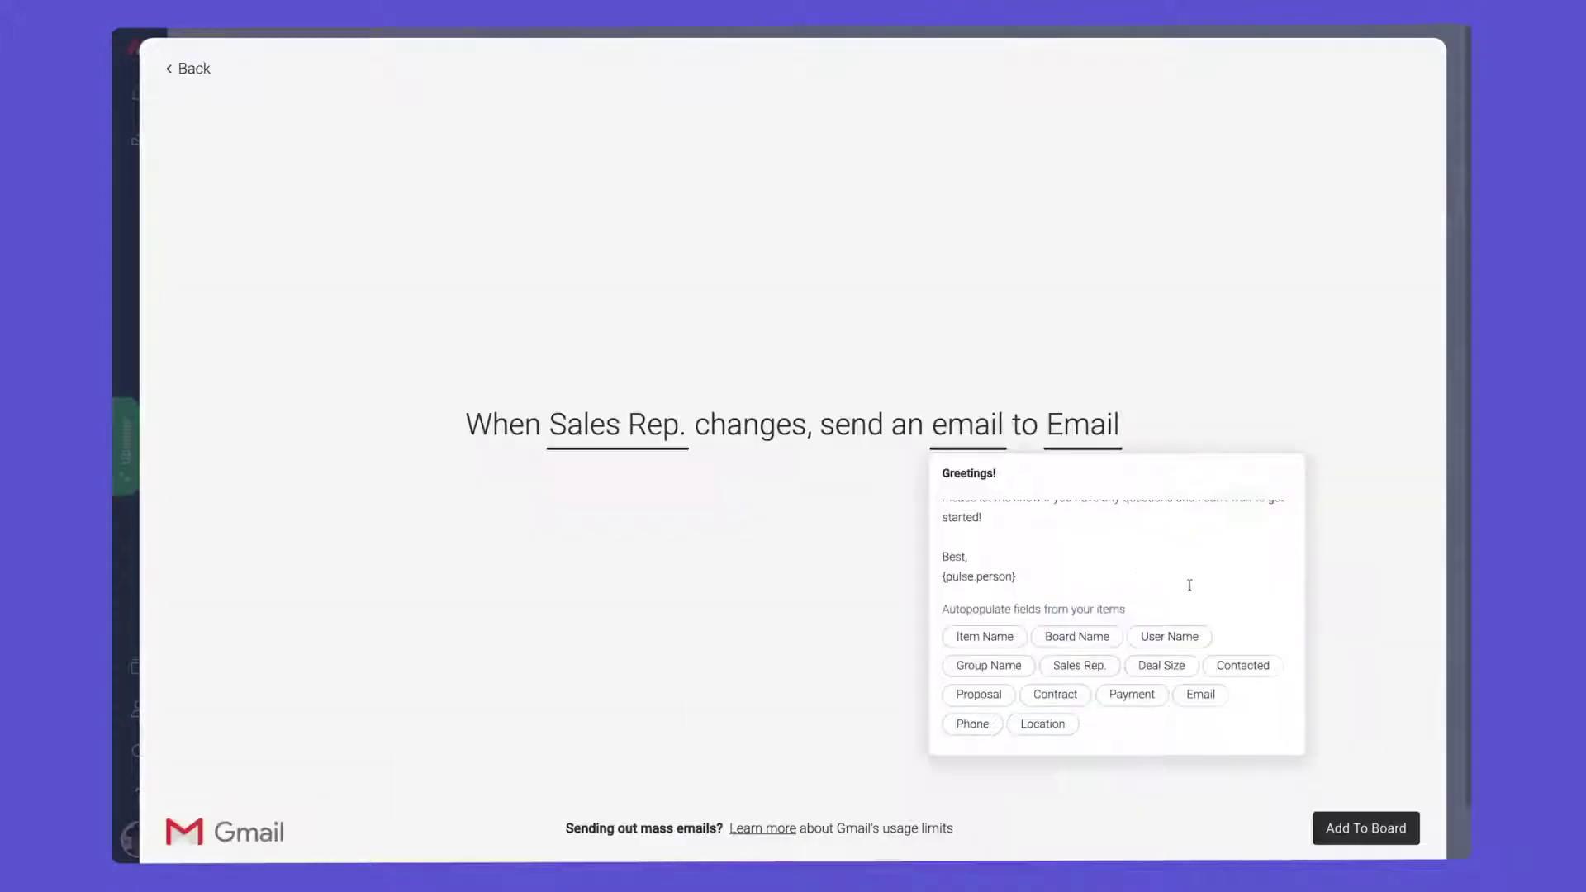
left_click(1346, 683)
left_click(1382, 841)
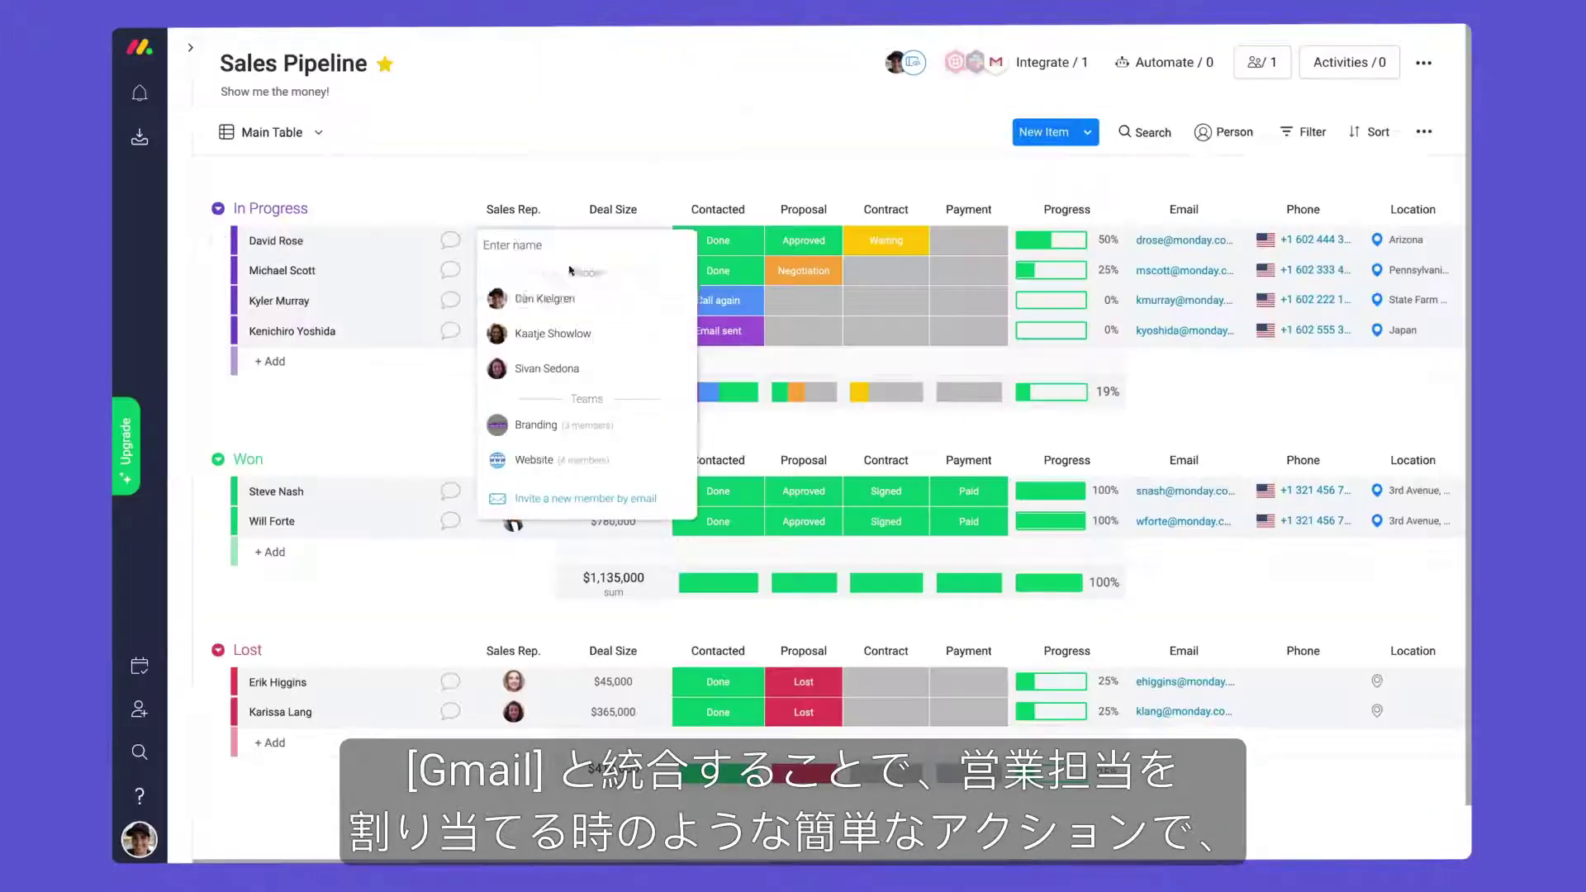
Assign a sales rep to the first in-progress deal and check its updates for the sent email
left_click(588, 297)
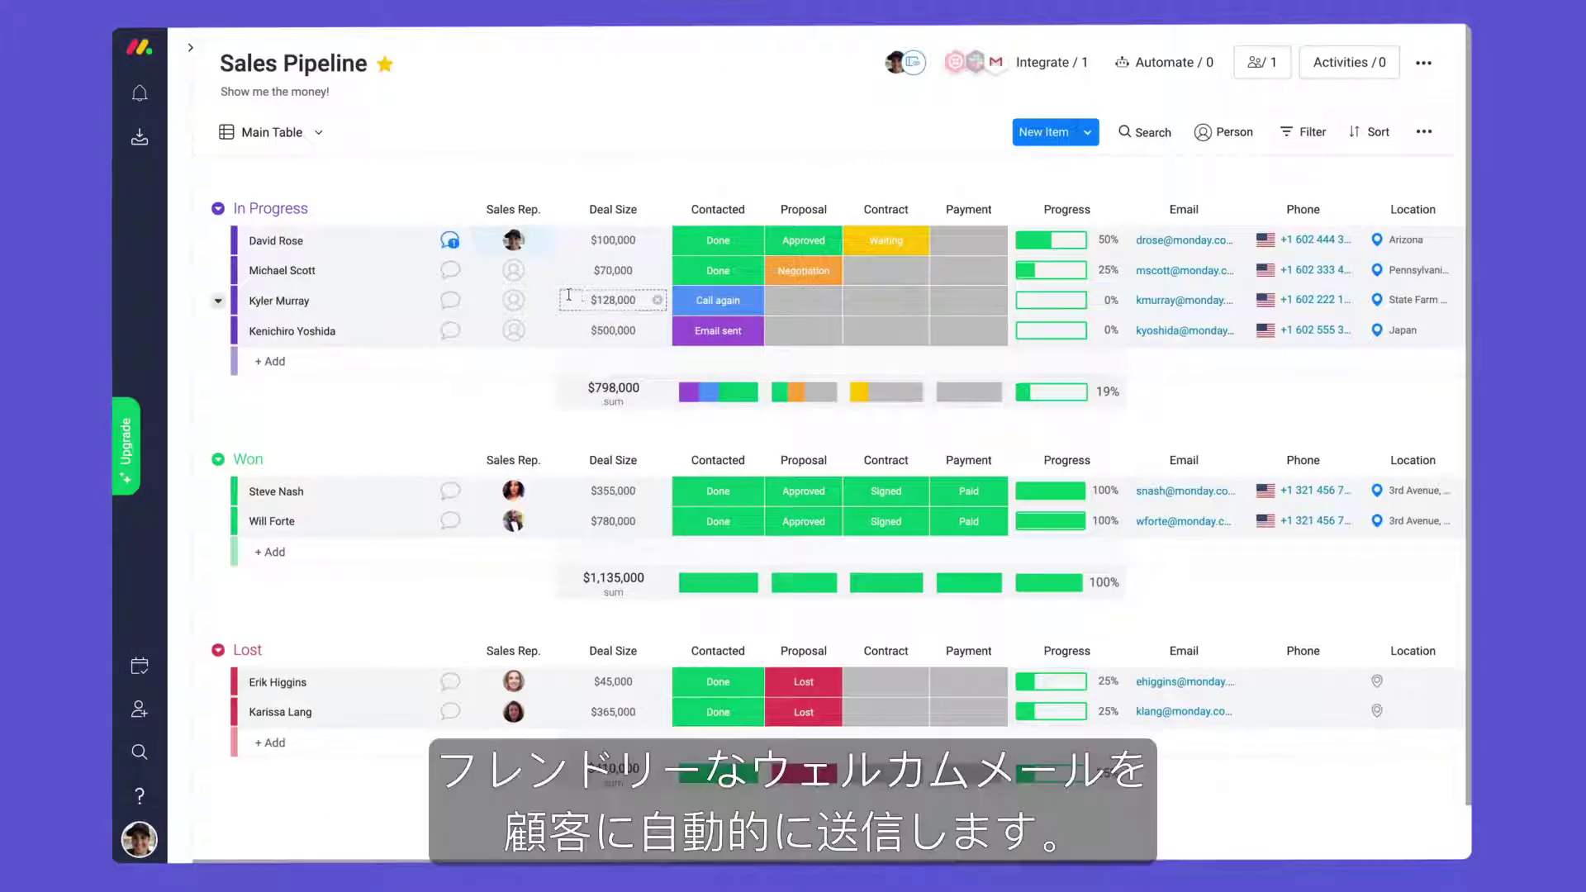
left_click(449, 242)
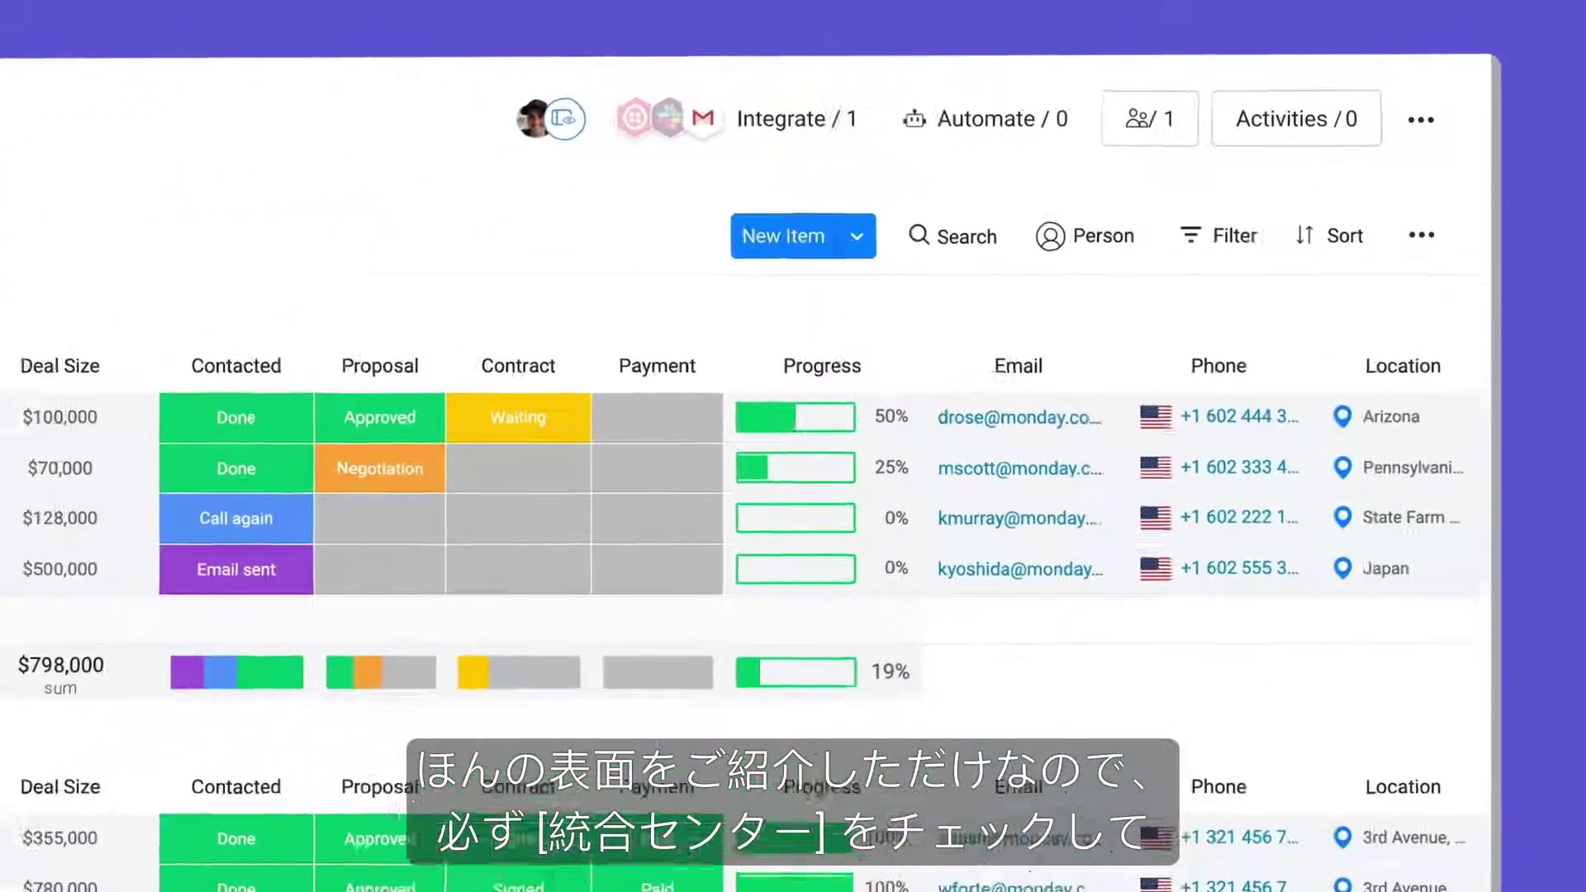
left_click(738, 147)
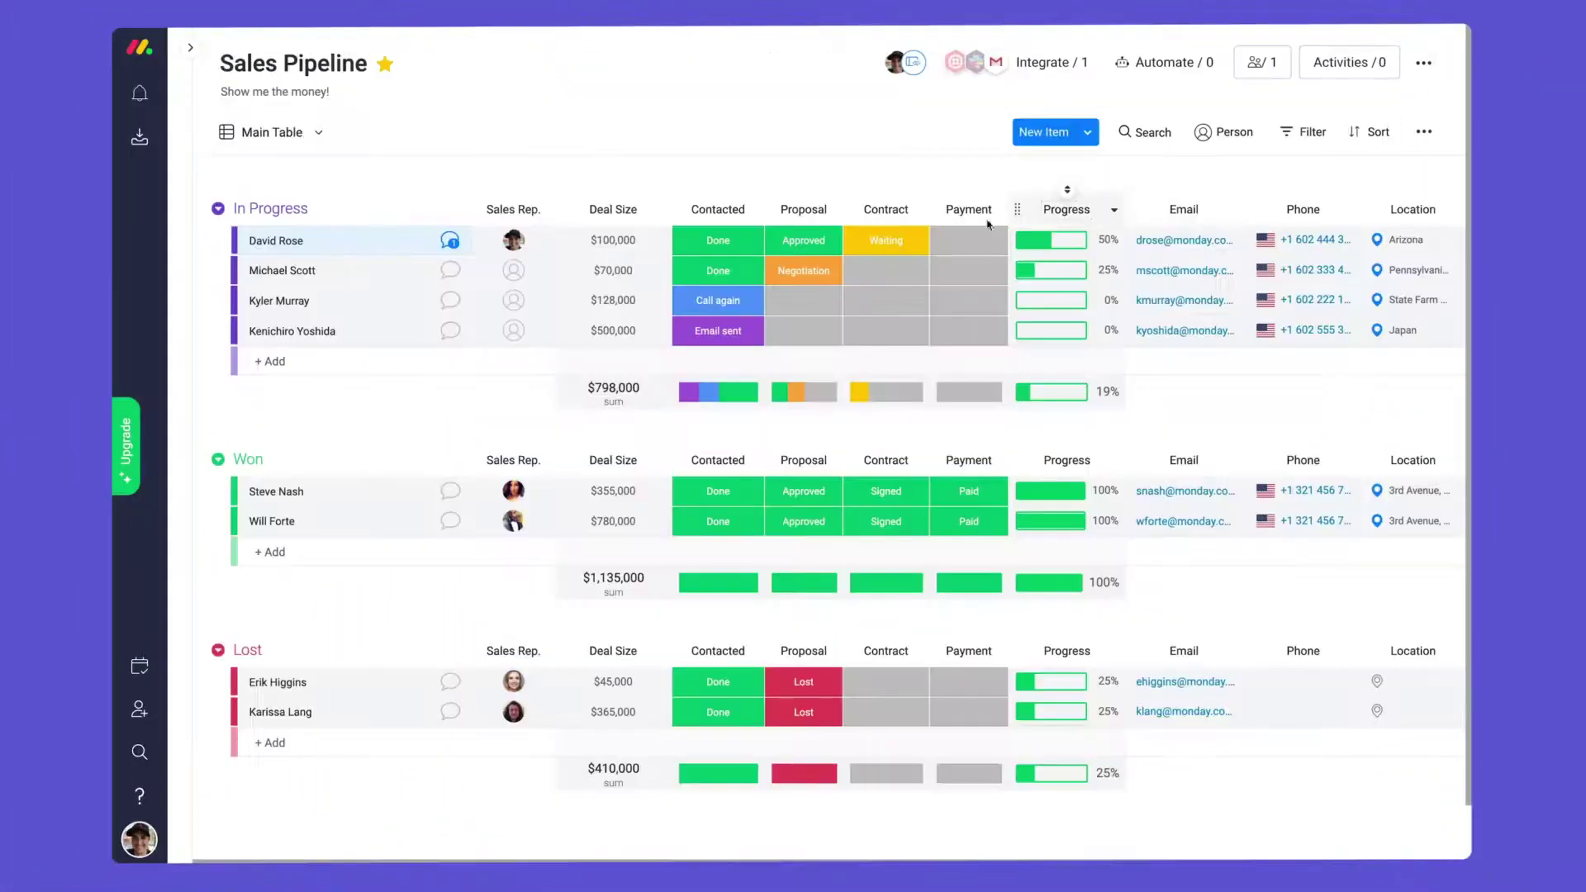
Set the $100,000 deal's contract status to Signed and payment to Paid
left_click(896, 240)
left_click(914, 318)
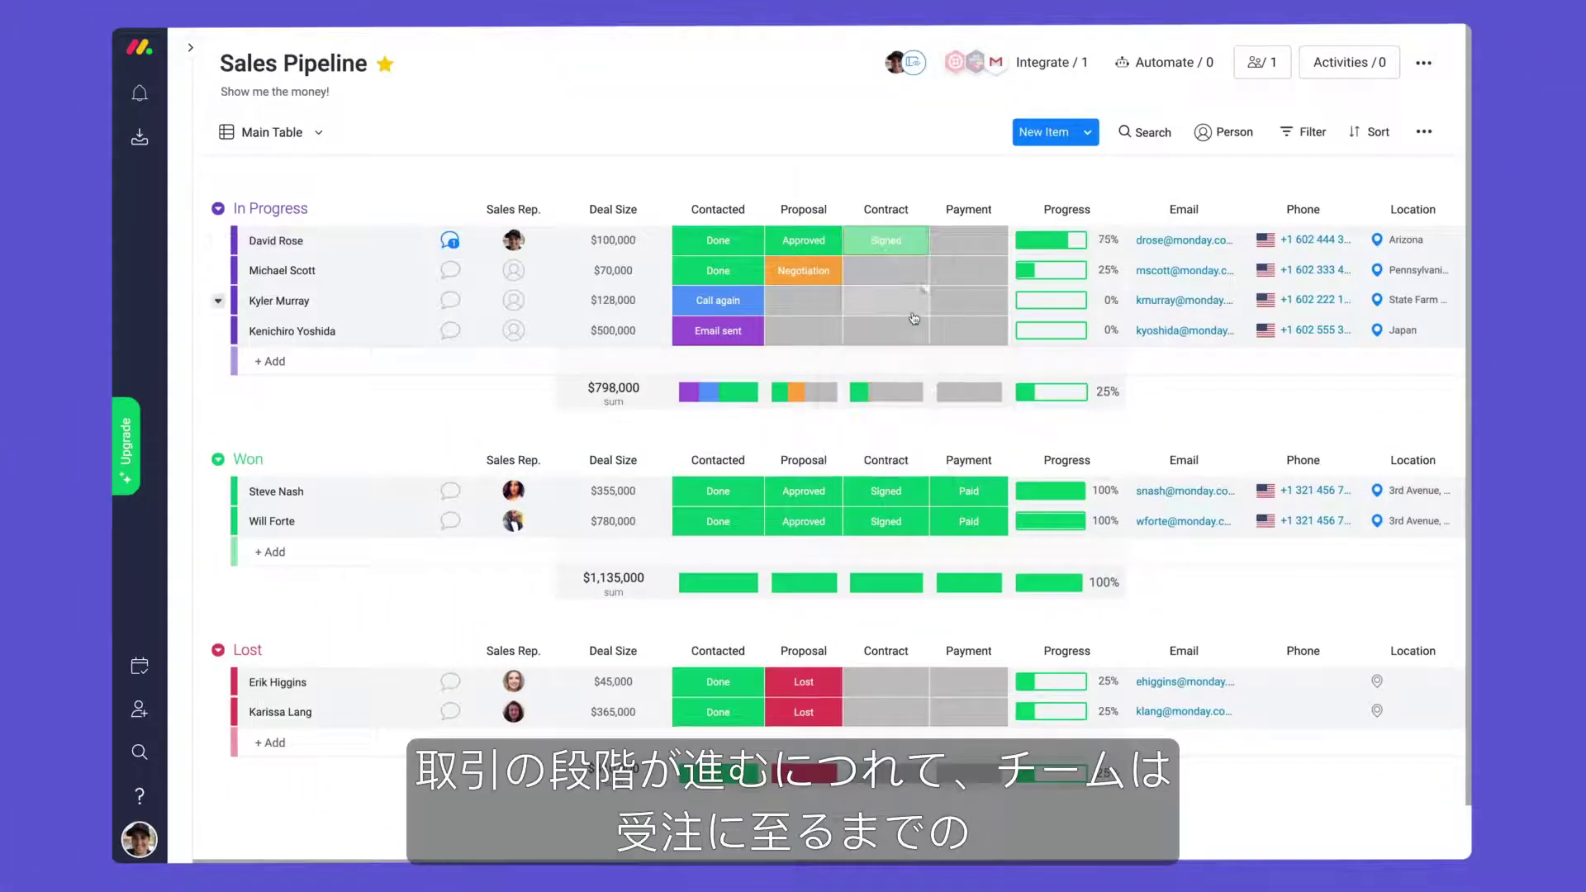
left_click(986, 245)
left_click(993, 318)
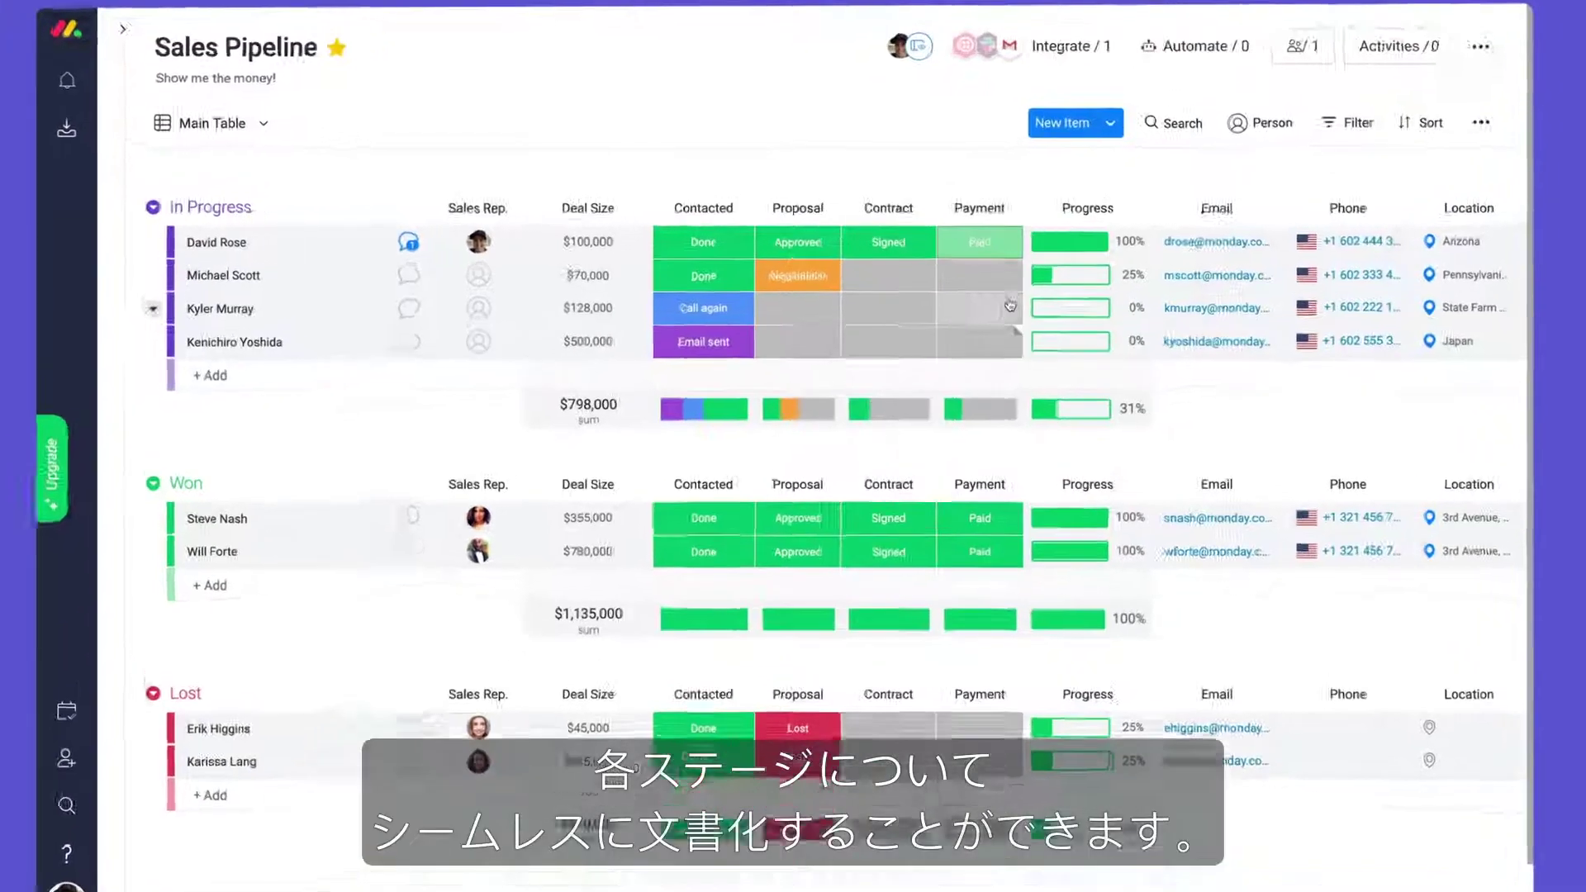
Post the update 'This deal is DONE' and move the deal into the Won group
type("This deal is DONE!!")
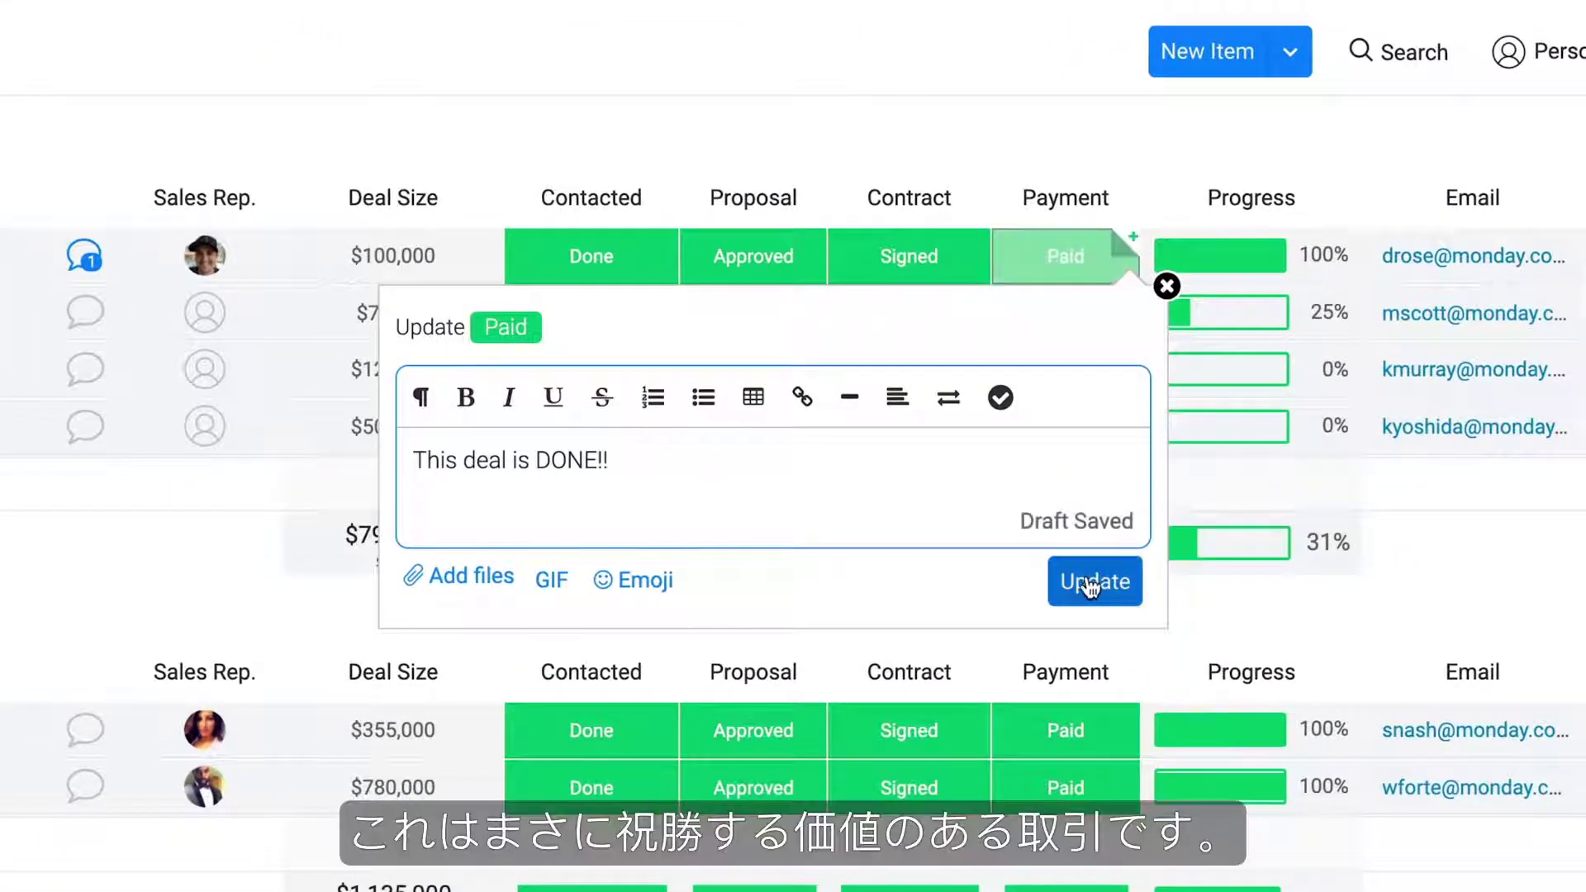
left_click(1091, 578)
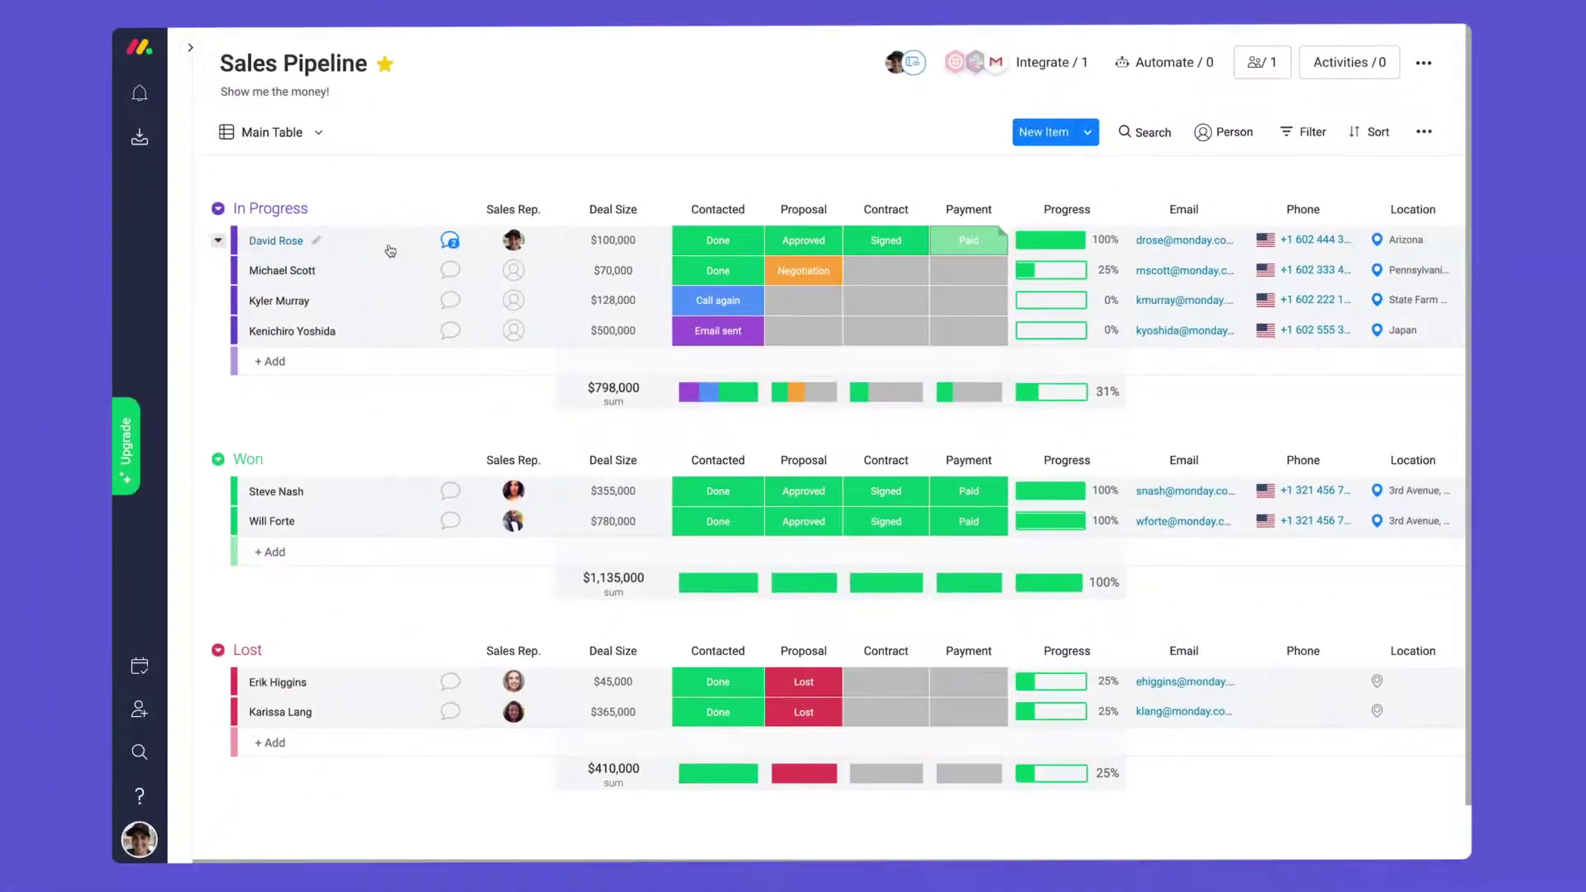
left_click_drag(390, 250, 380, 473)
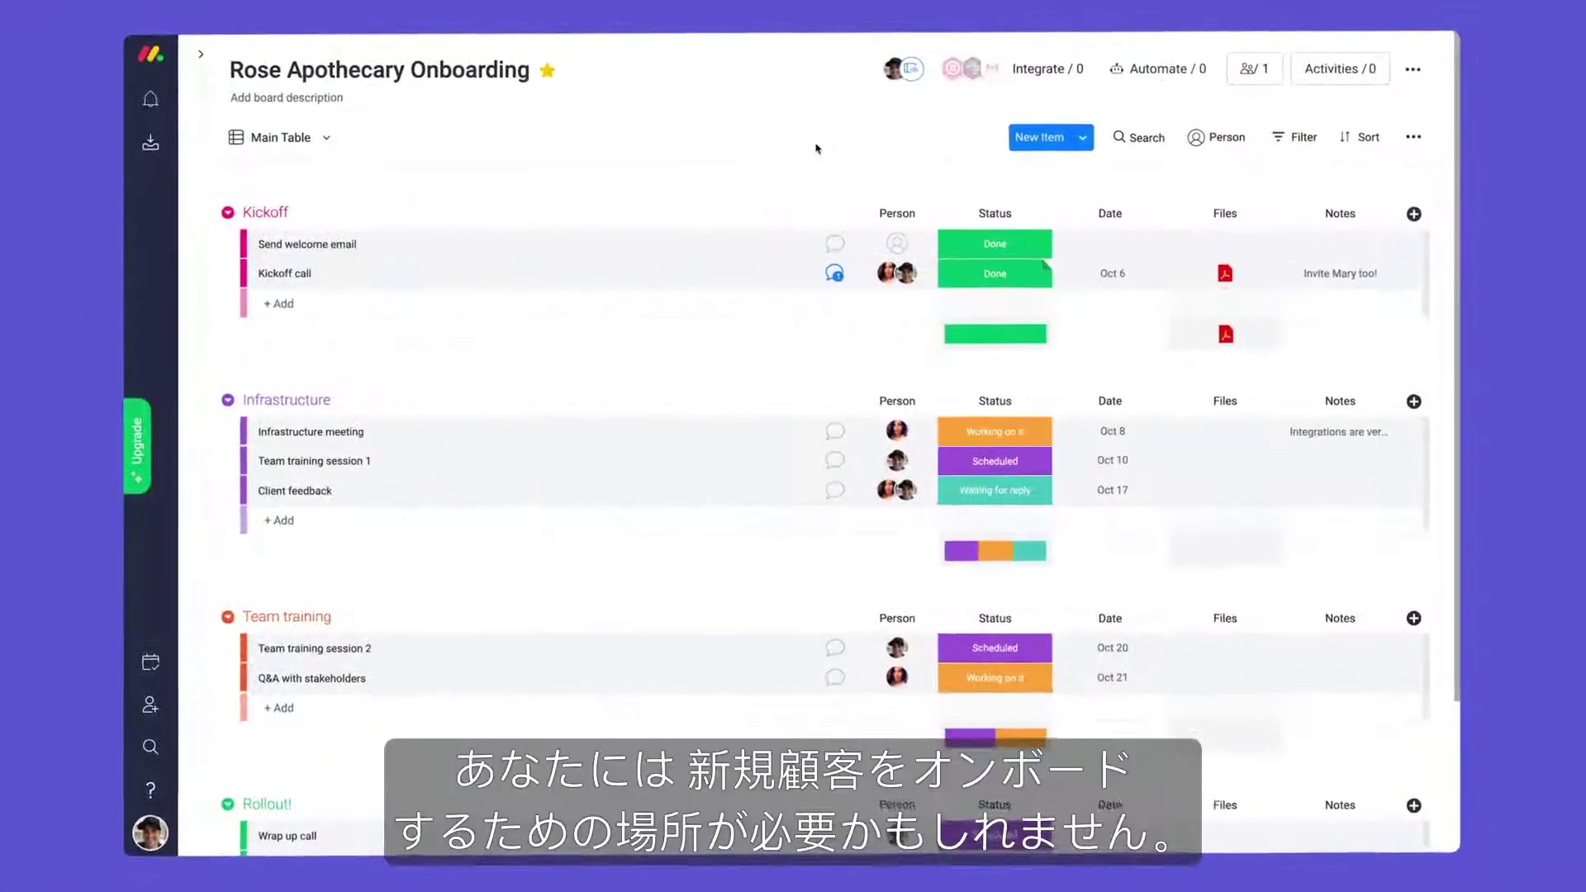
Assign a team member to Send welcome email and set its date to Oct 1
left_click(898, 239)
left_click(896, 297)
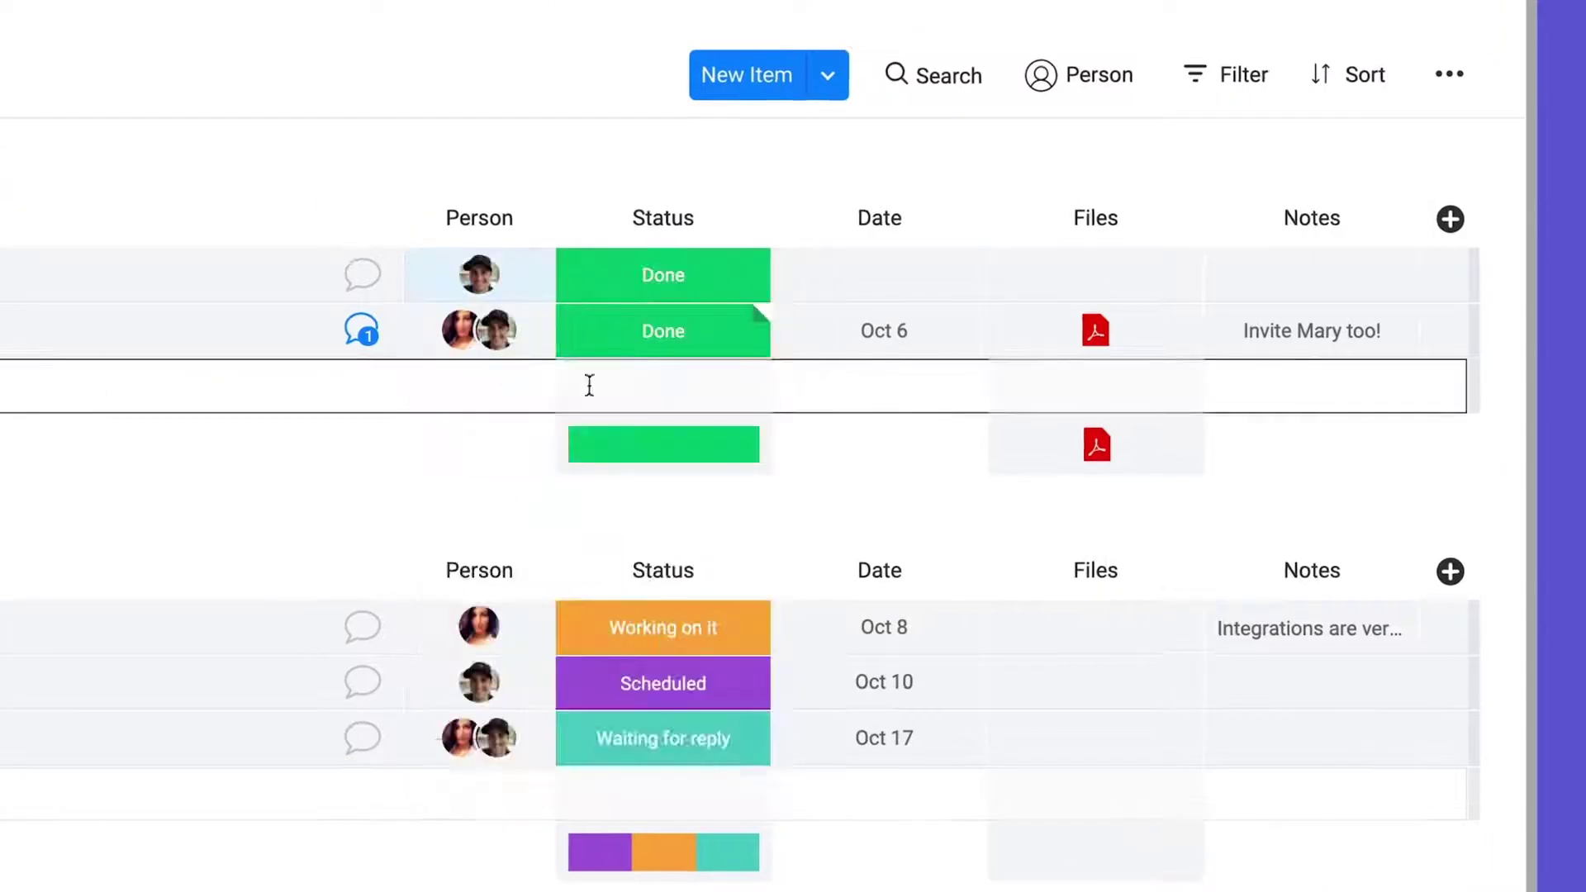
left_click(888, 285)
left_click(898, 524)
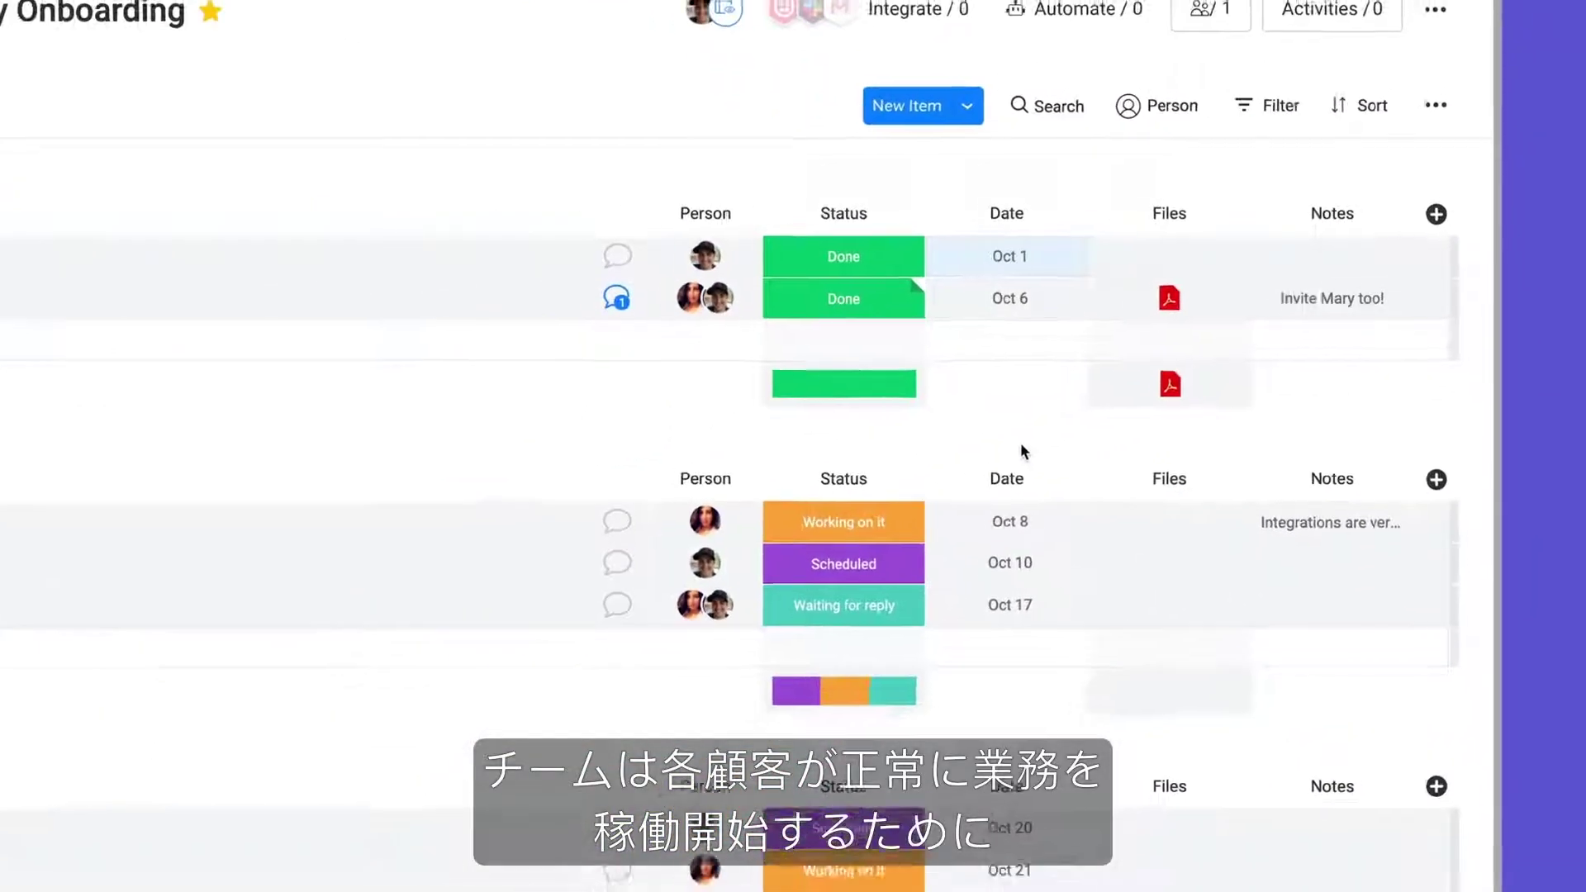
Set the Rollout! task's status to Done
scroll(1023, 451, "down", 5)
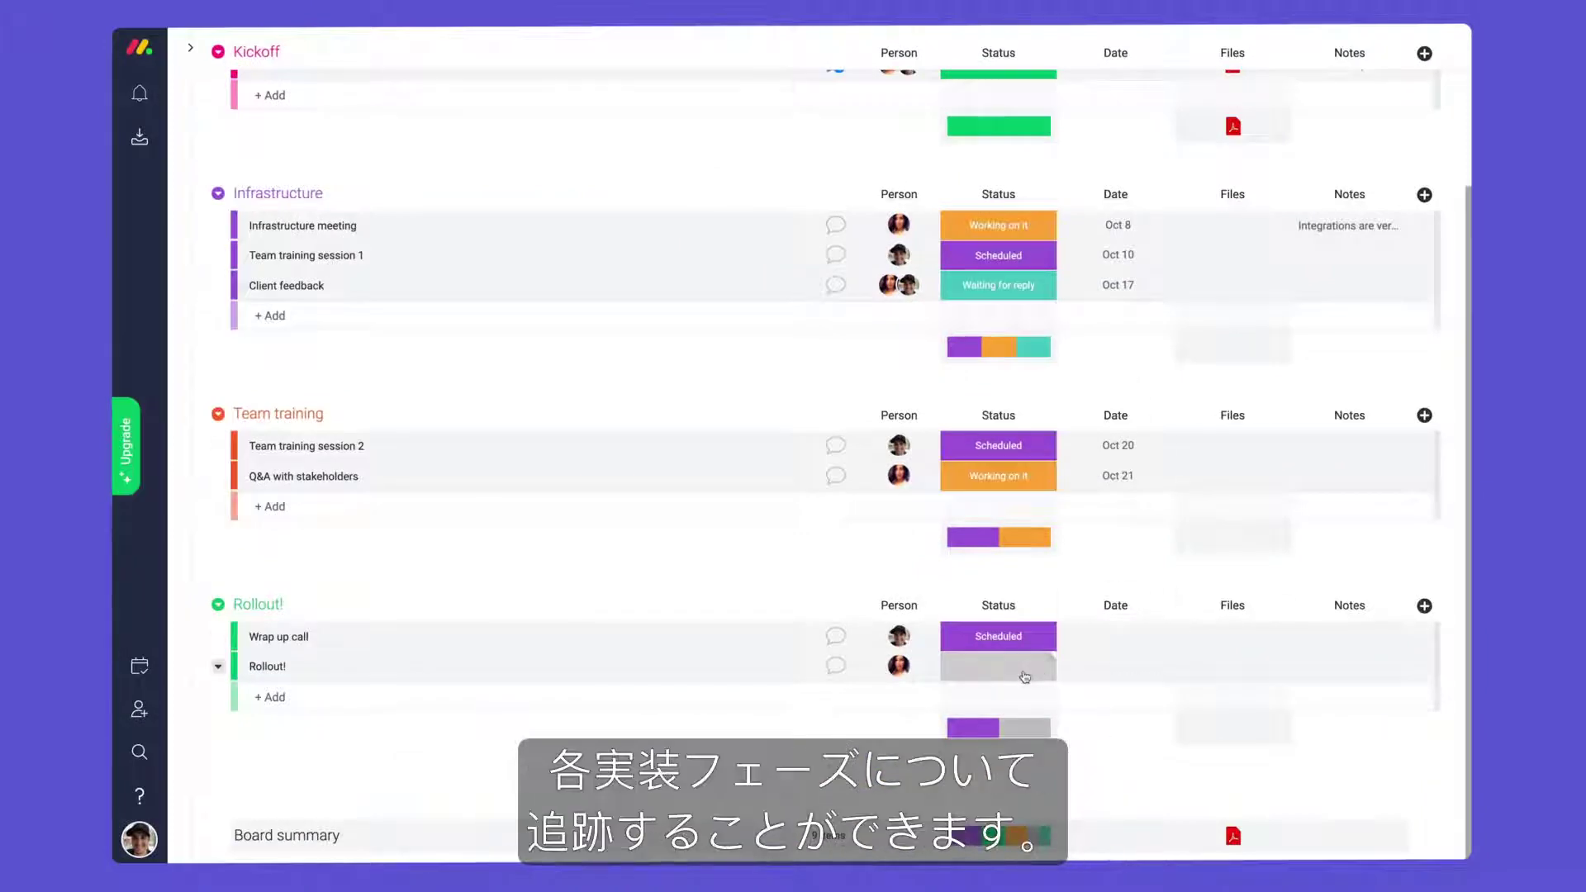
left_click(1024, 675)
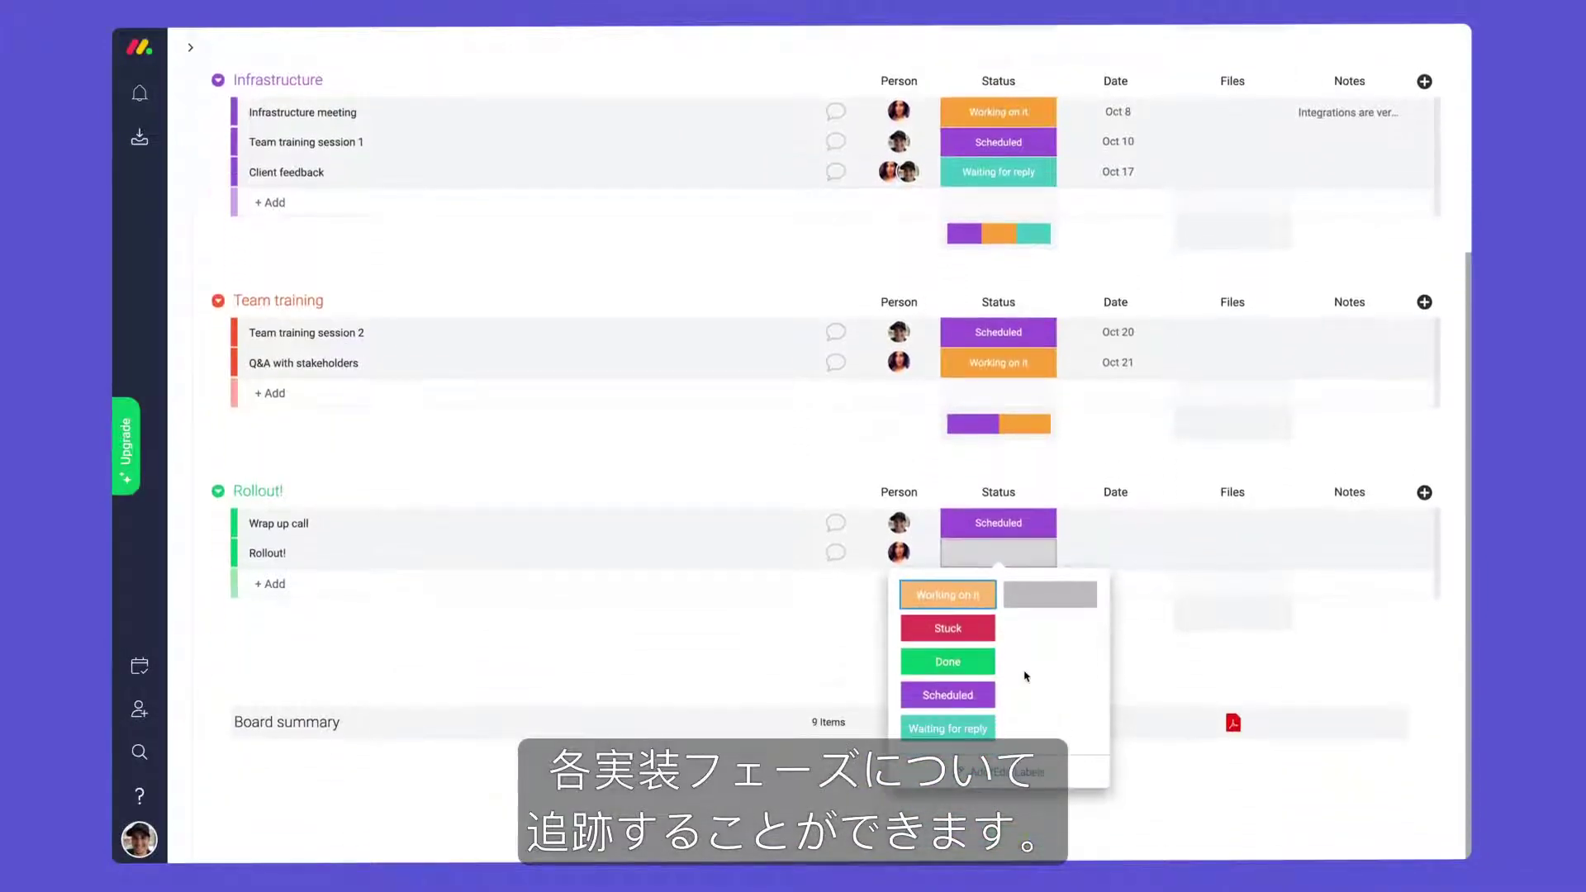
left_click(987, 666)
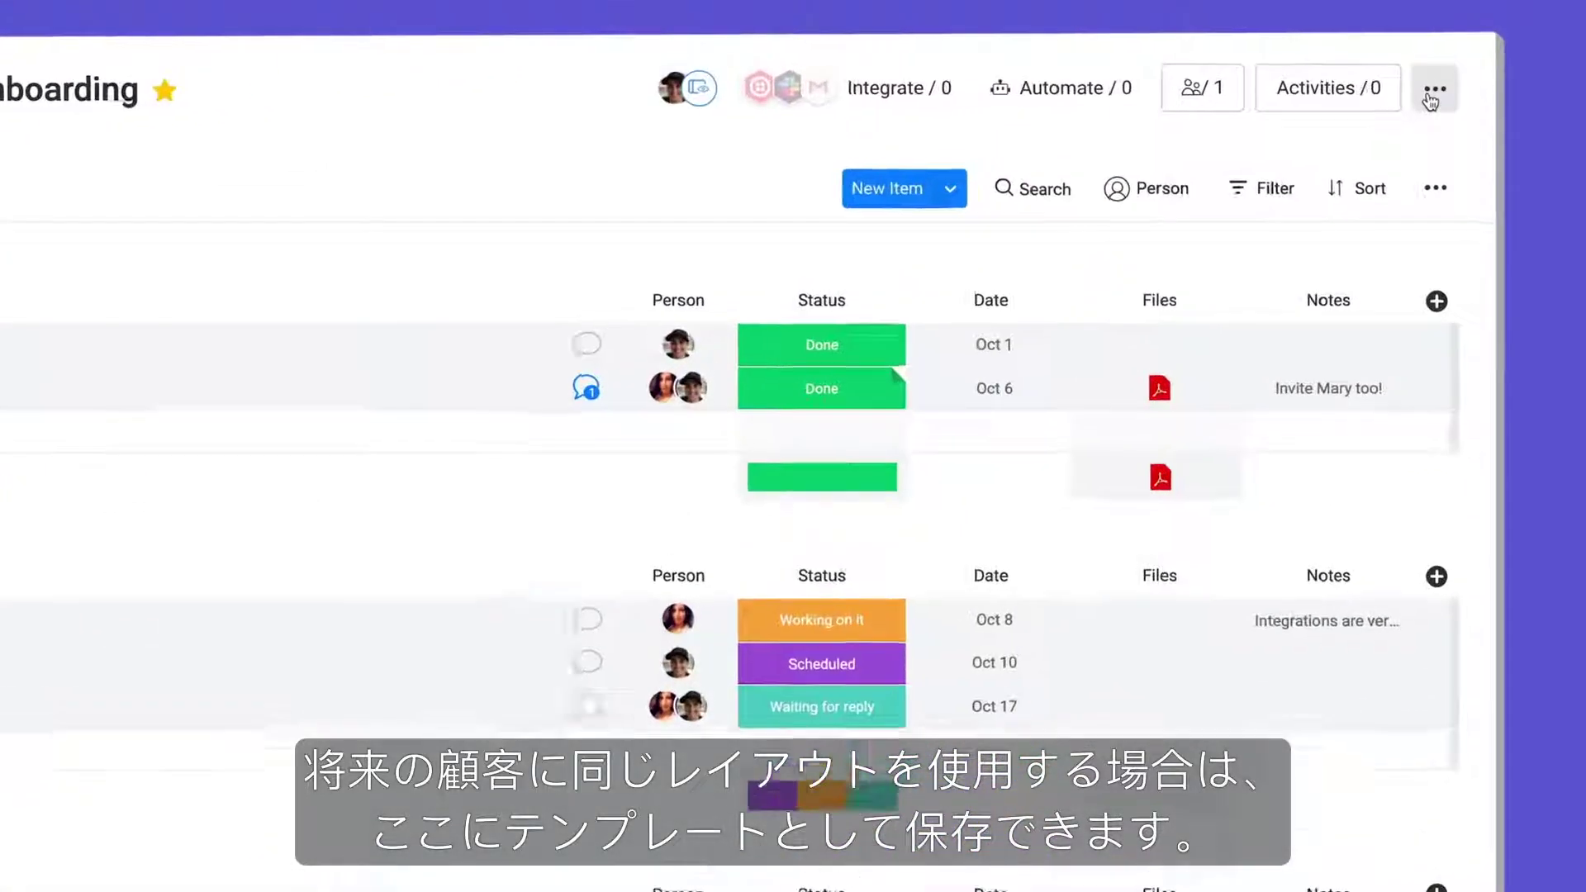
left_click(1426, 61)
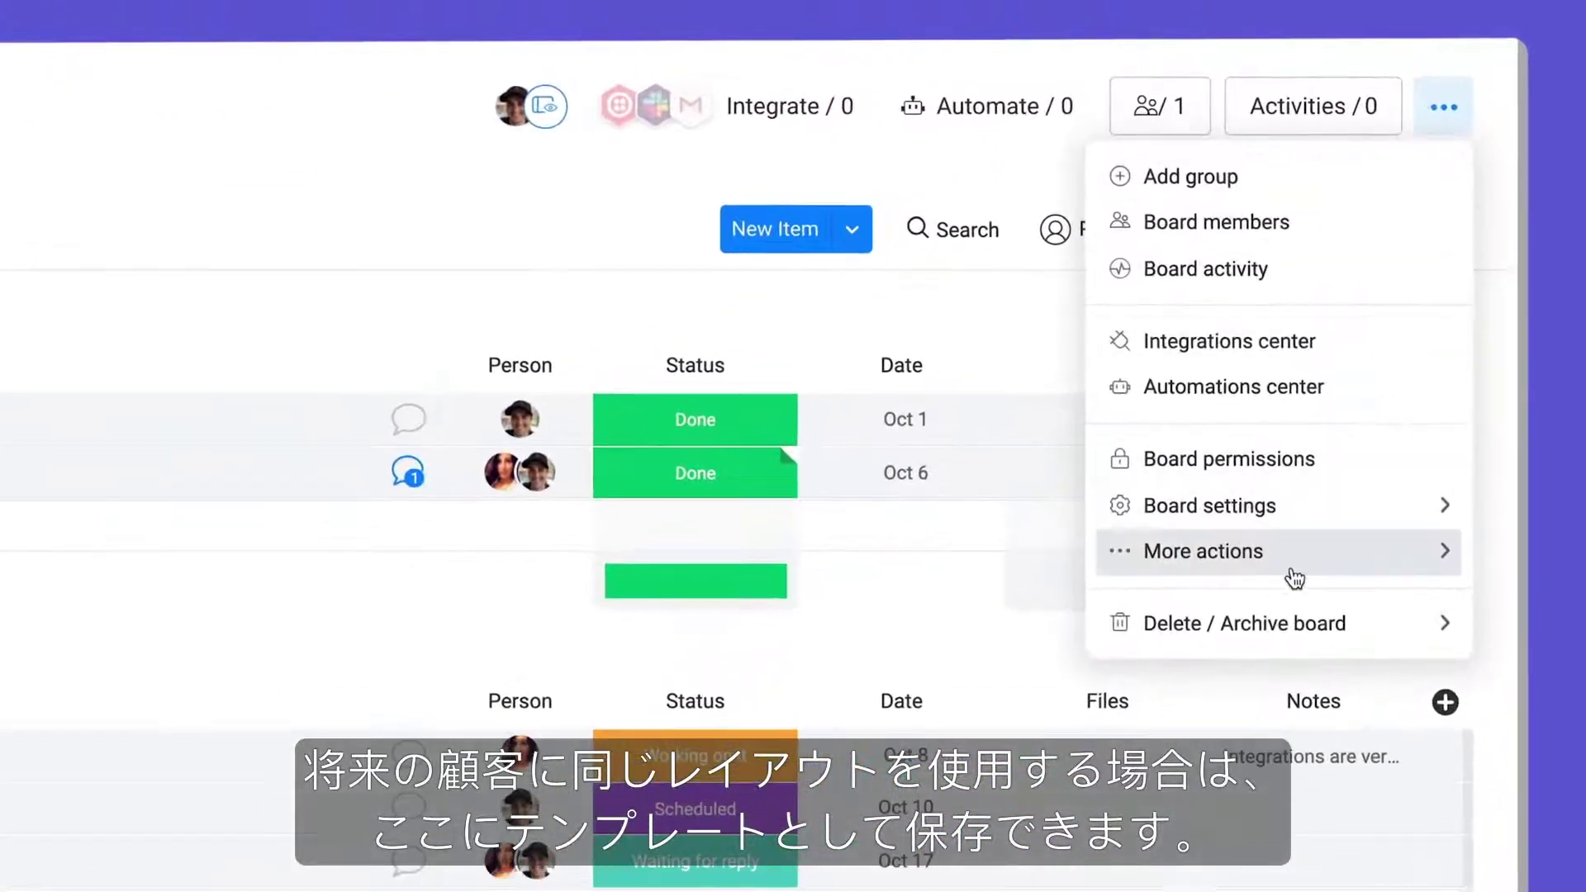
mouse_move(1295, 522)
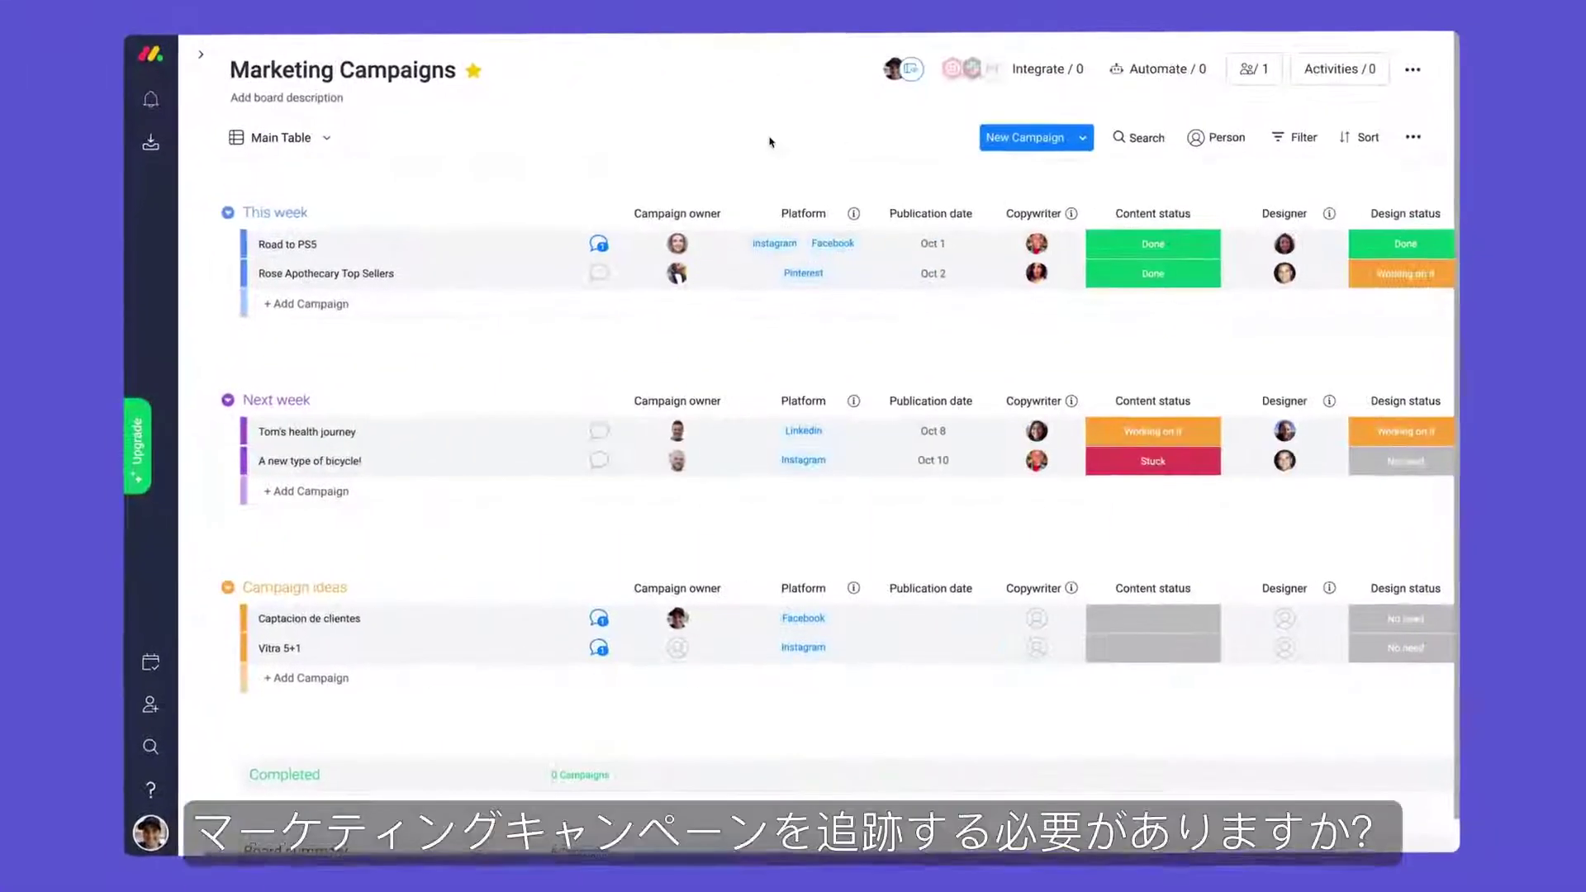
Set Road to PS5's Client Feedback to Approved
scroll(360, 208, "right", 5)
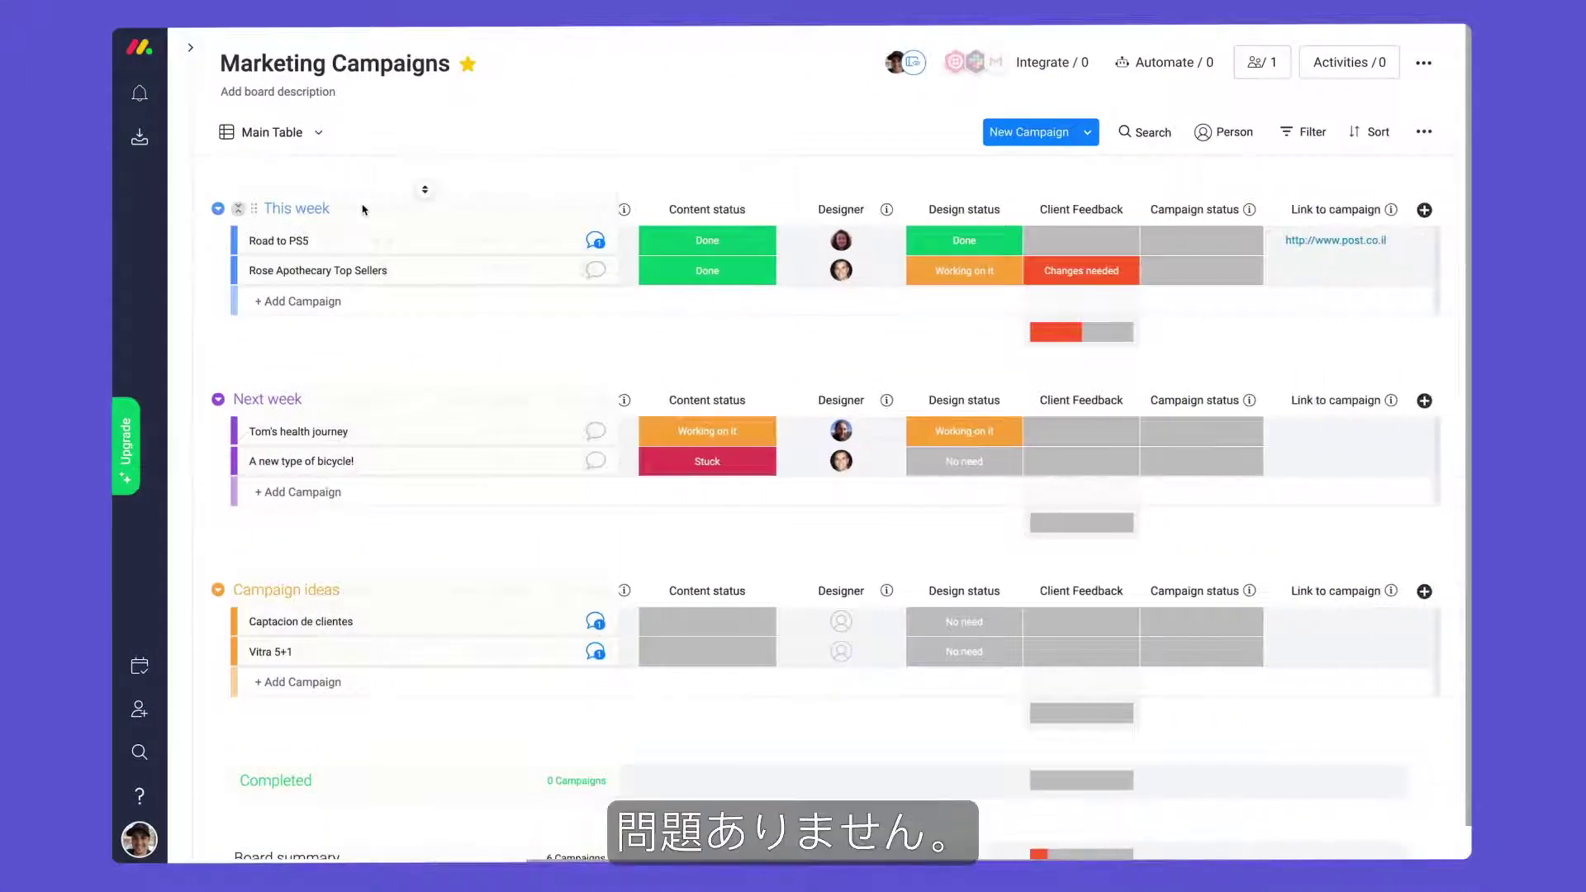
left_click(1156, 263)
left_click(1156, 307)
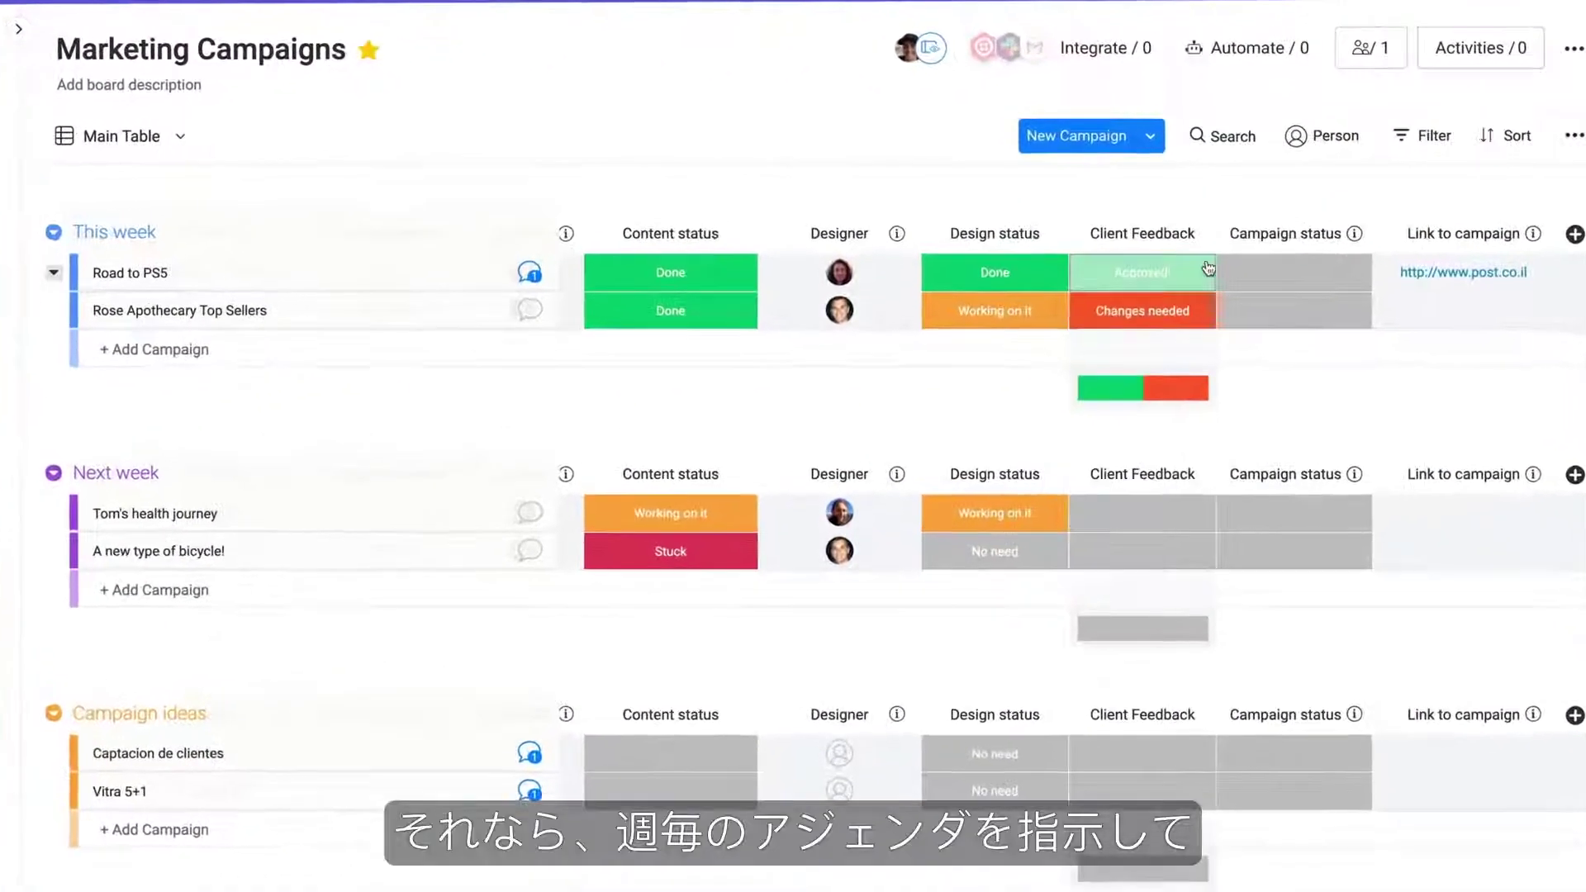
Post 'Client LOVED it! We are good to publish!' and set the campaign status to Live
type("Client LOVED it! We are good to publish!")
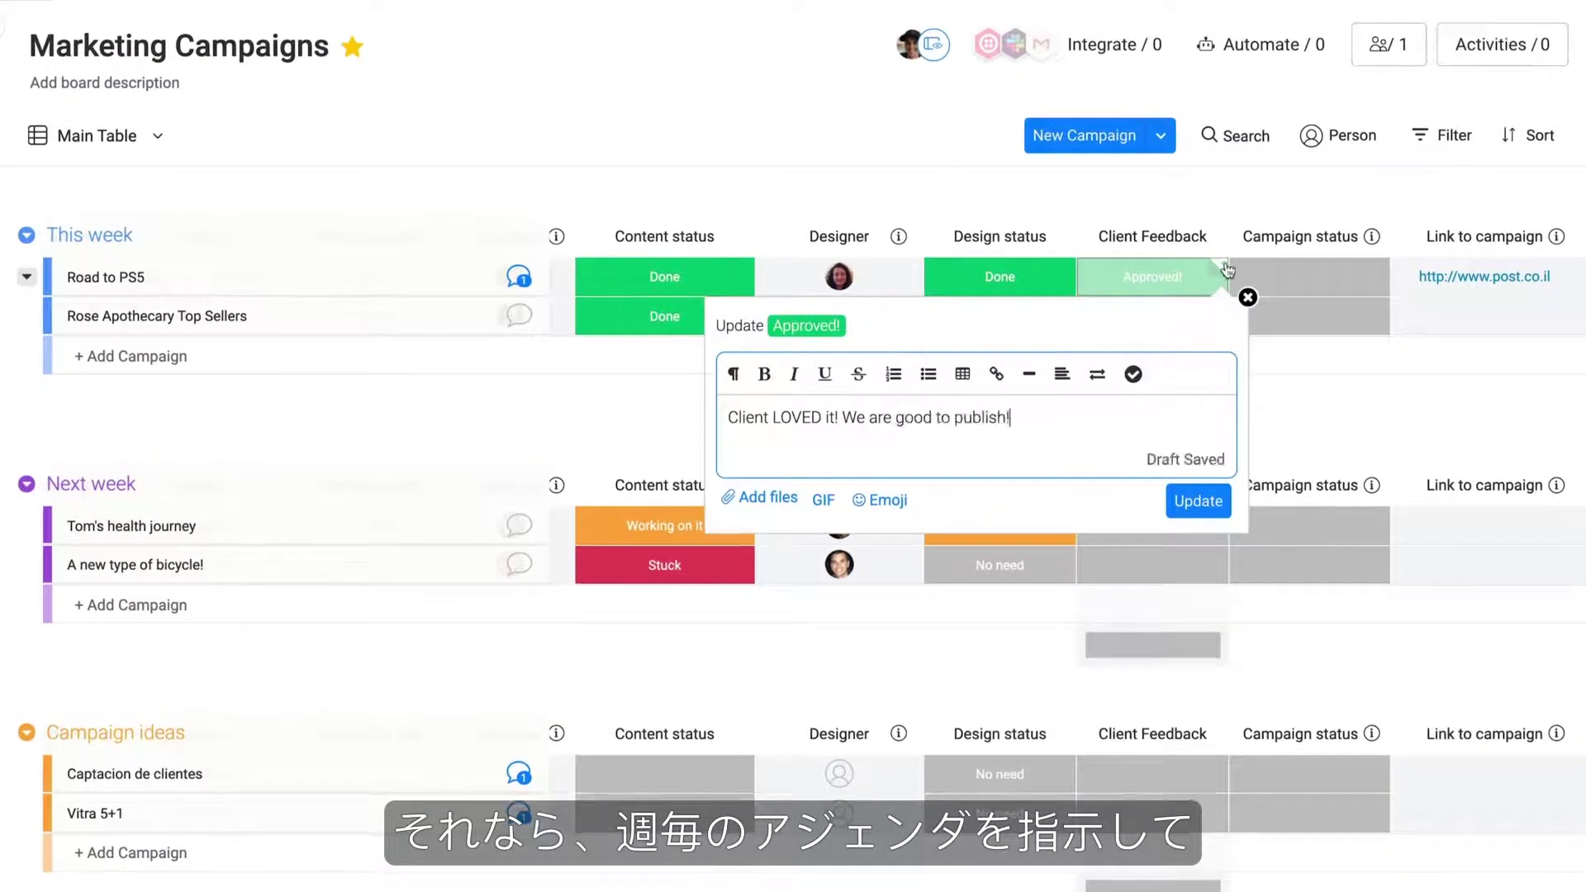
left_click(1198, 501)
left_click(1339, 283)
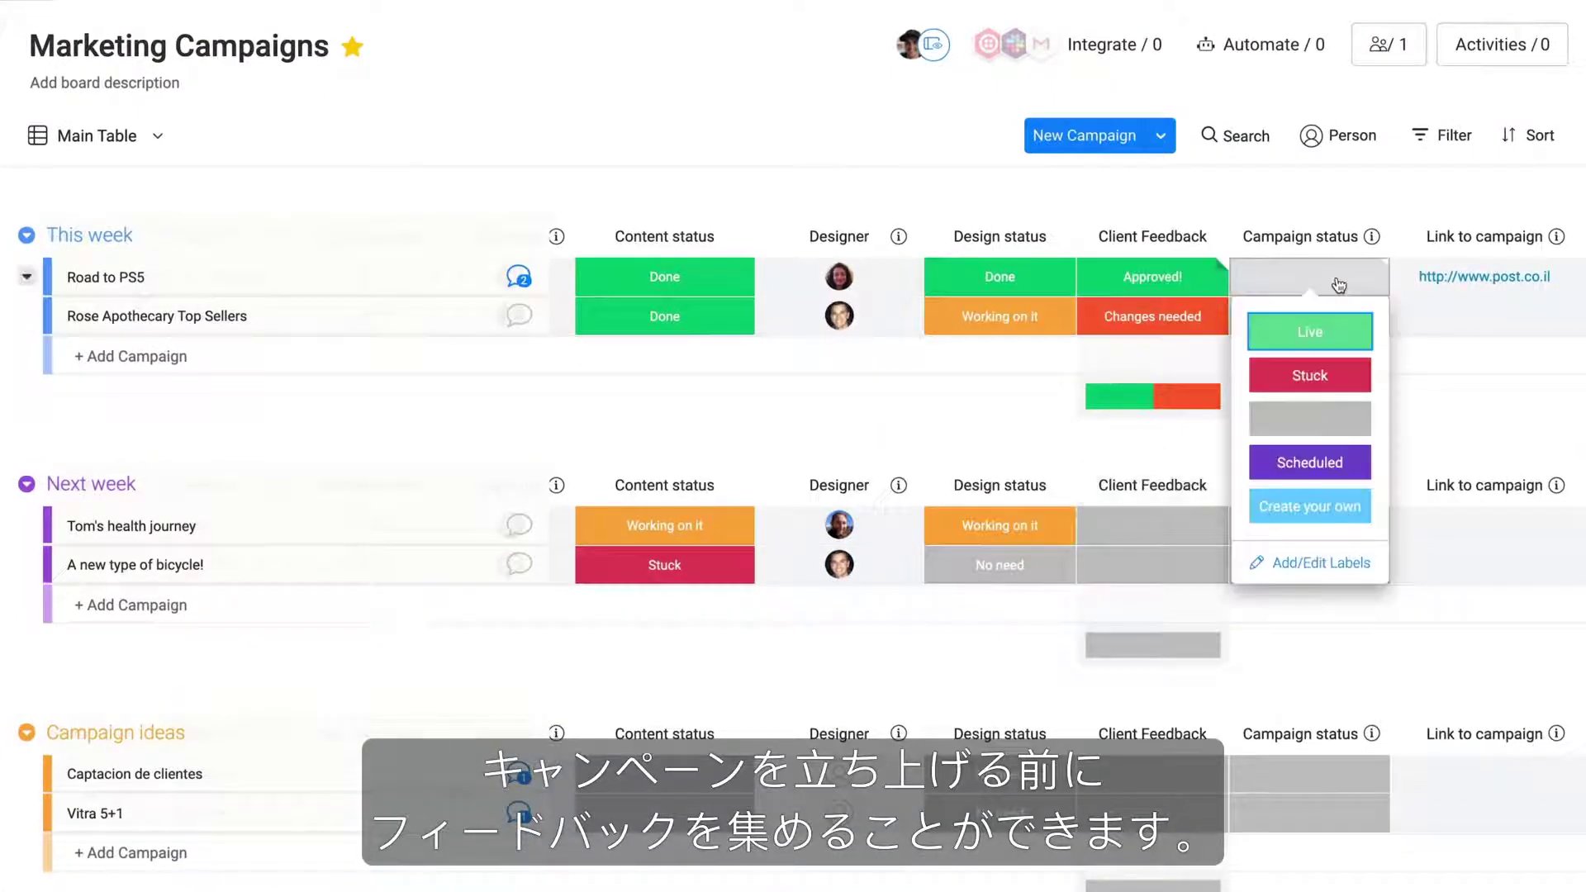
left_click(1326, 332)
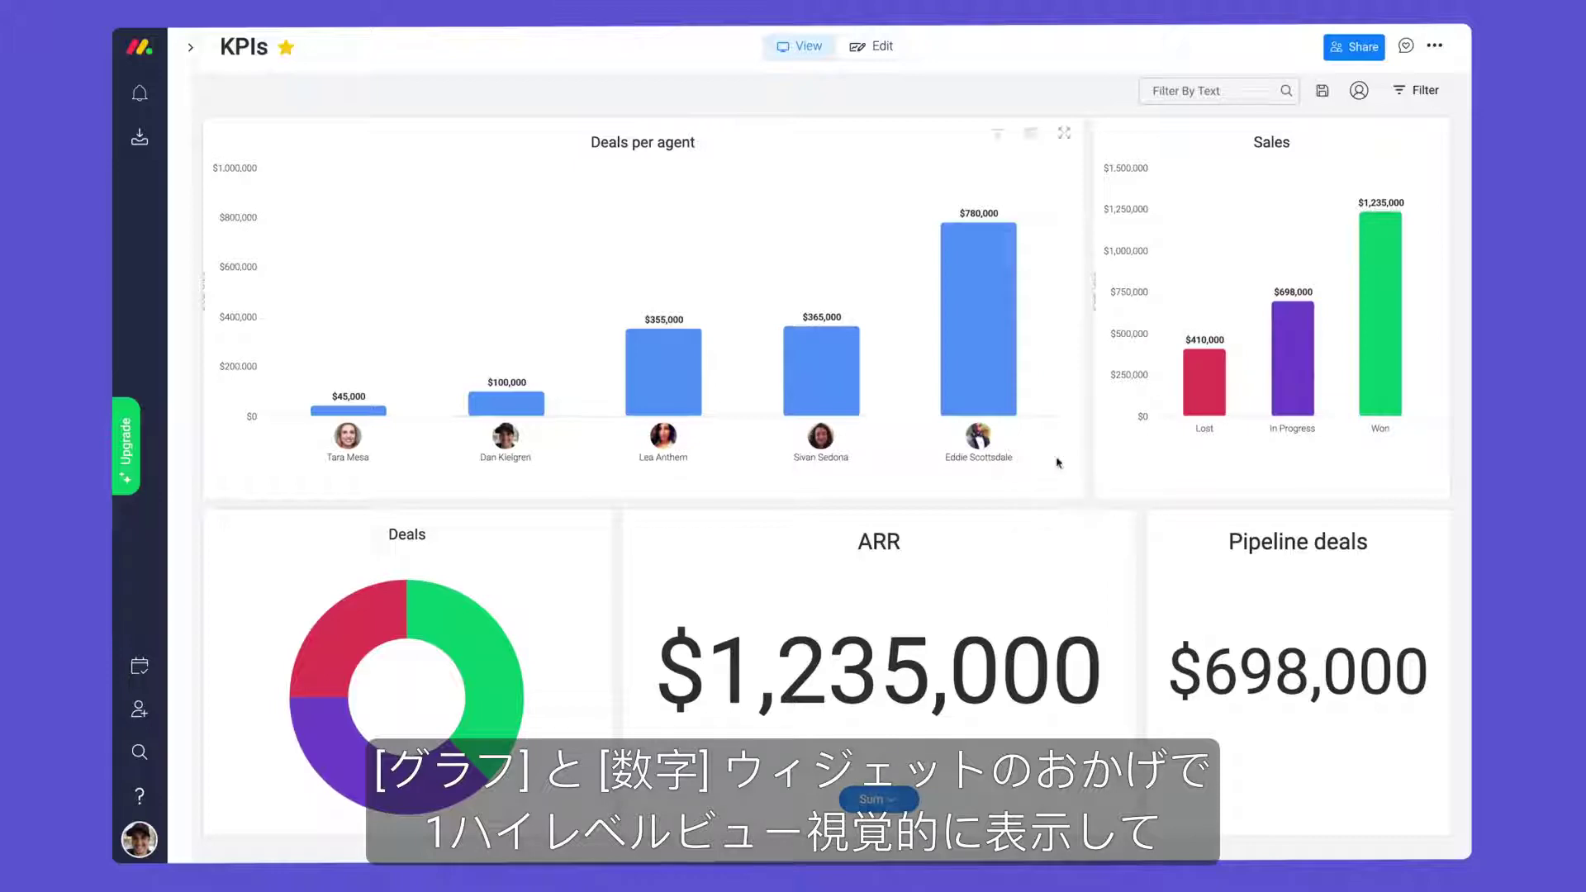
Read deal sizes on the KPIs dashboard's deals-per-agent chart, from $45,000 to $780,000
mouse_move(961, 356)
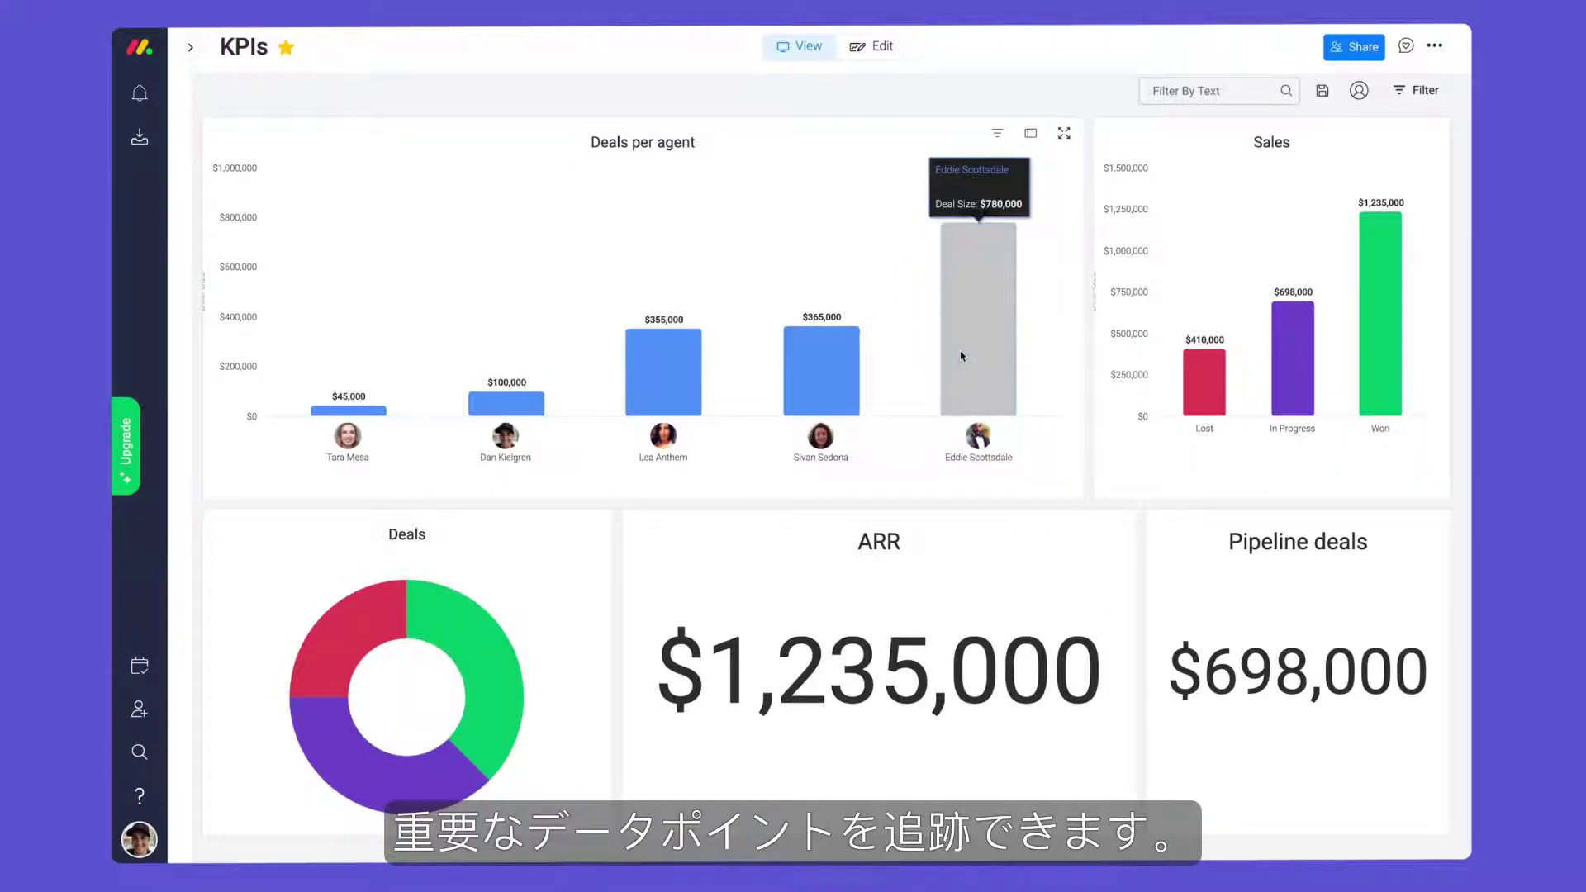